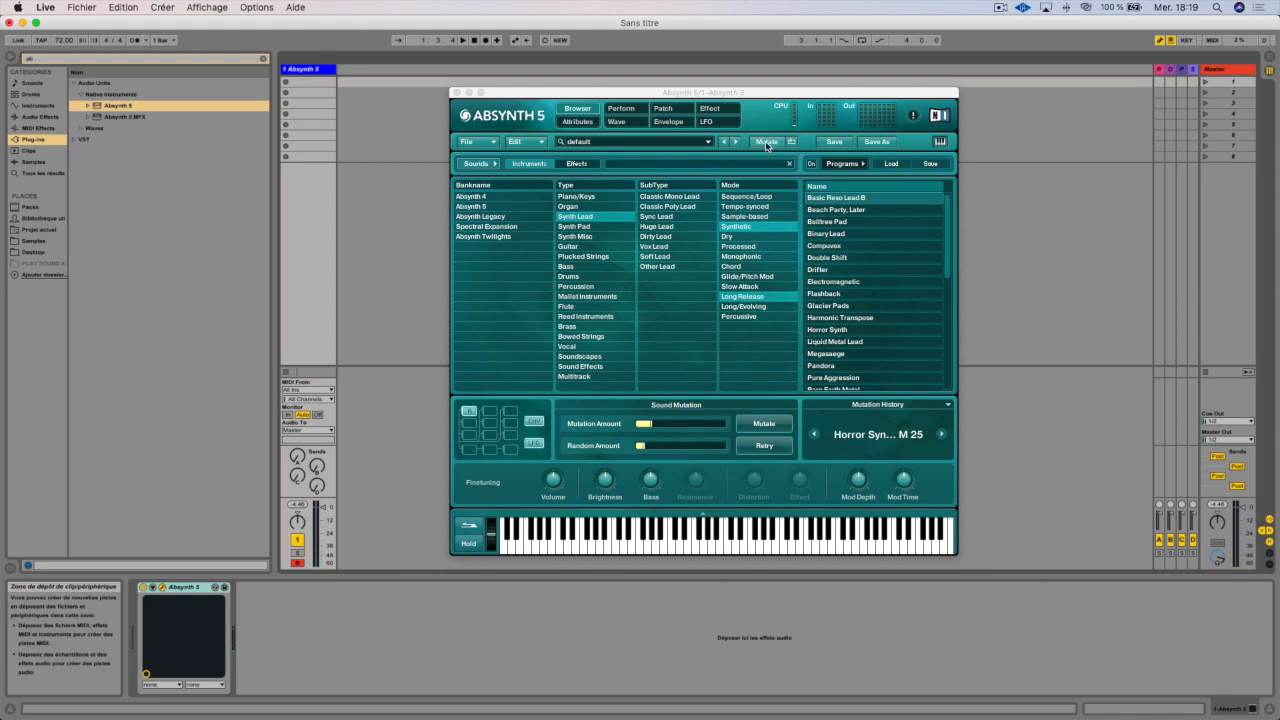
In the Patch view, enable channel A's first filter and review the edit options of the oscillator and filter modules
click(674, 110)
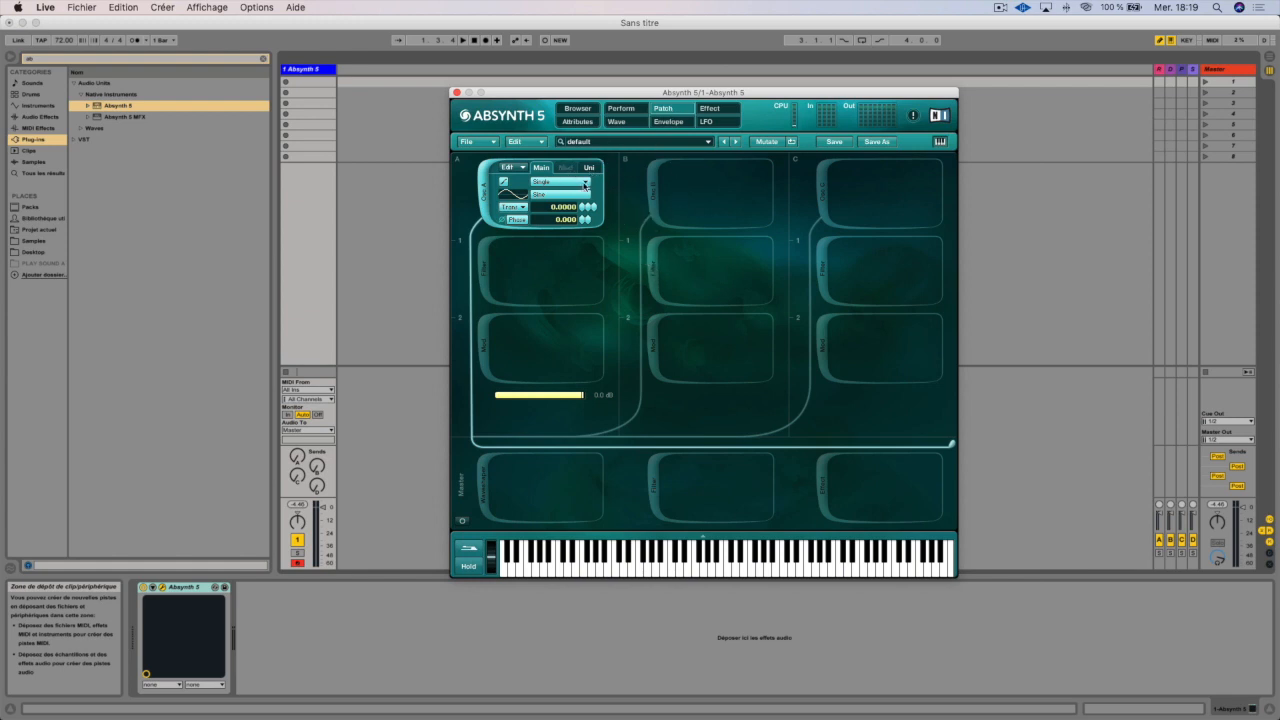
click(512, 167)
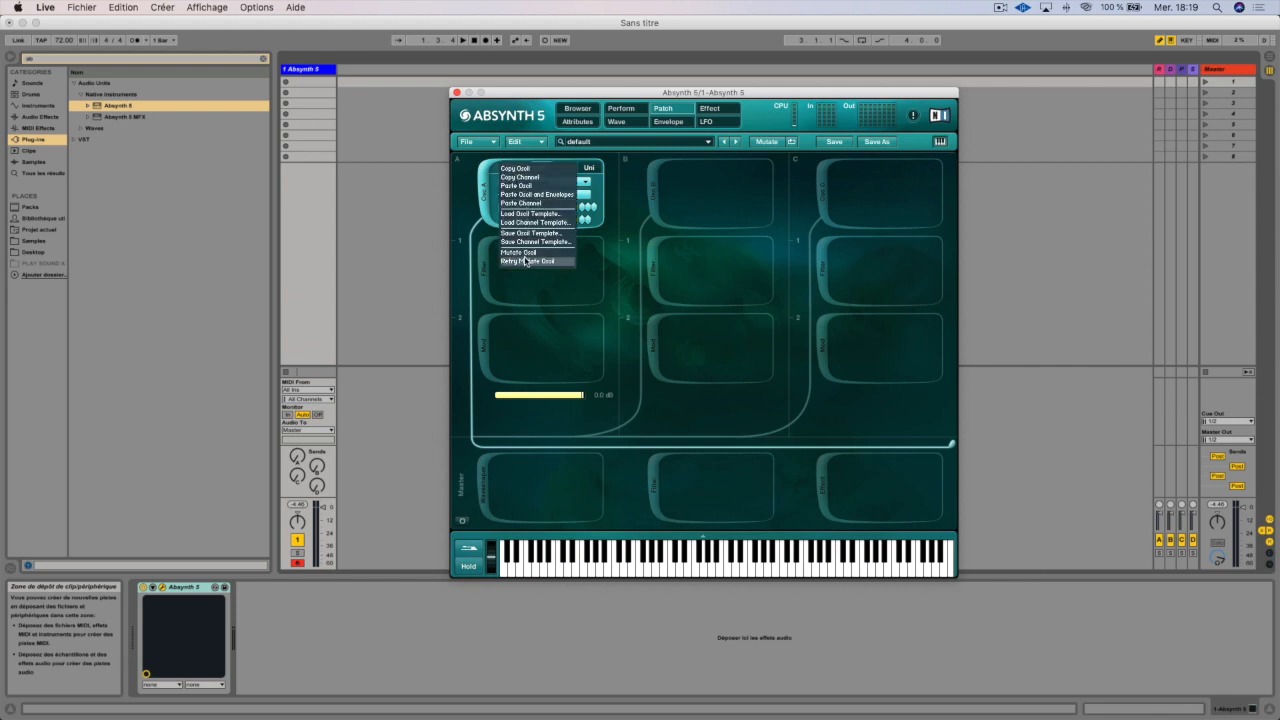
click(709, 207)
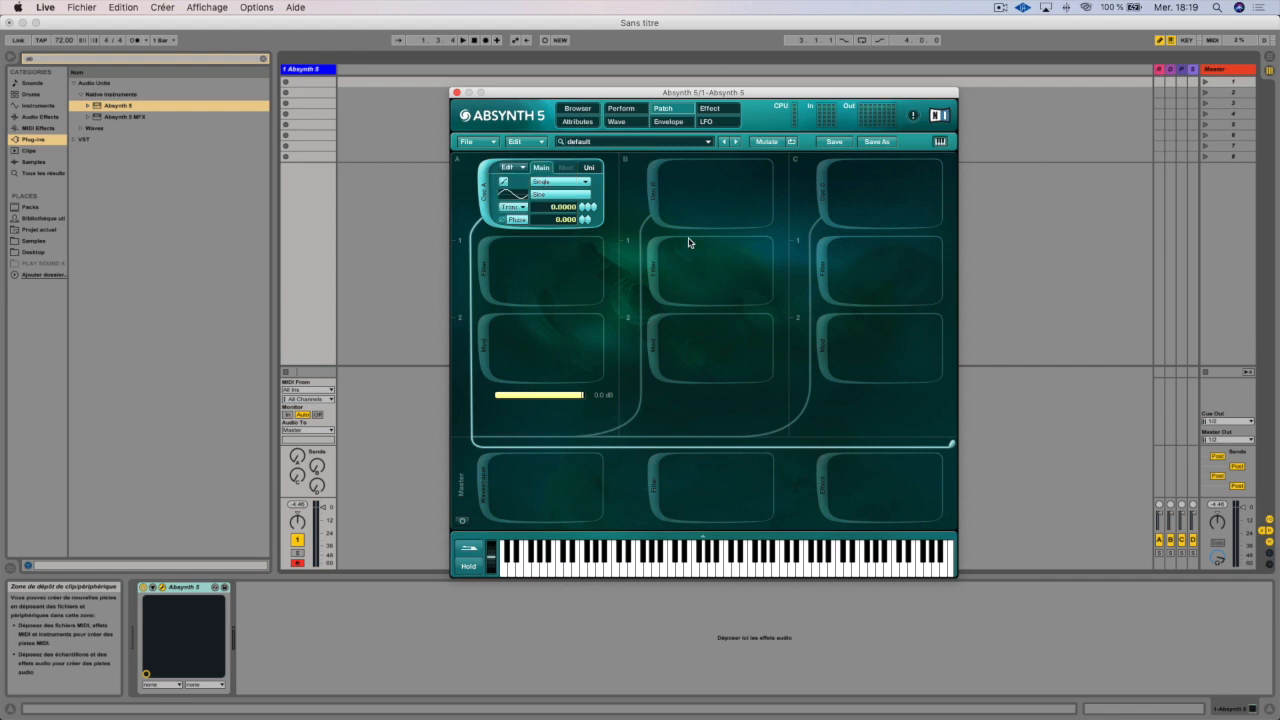
click(488, 283)
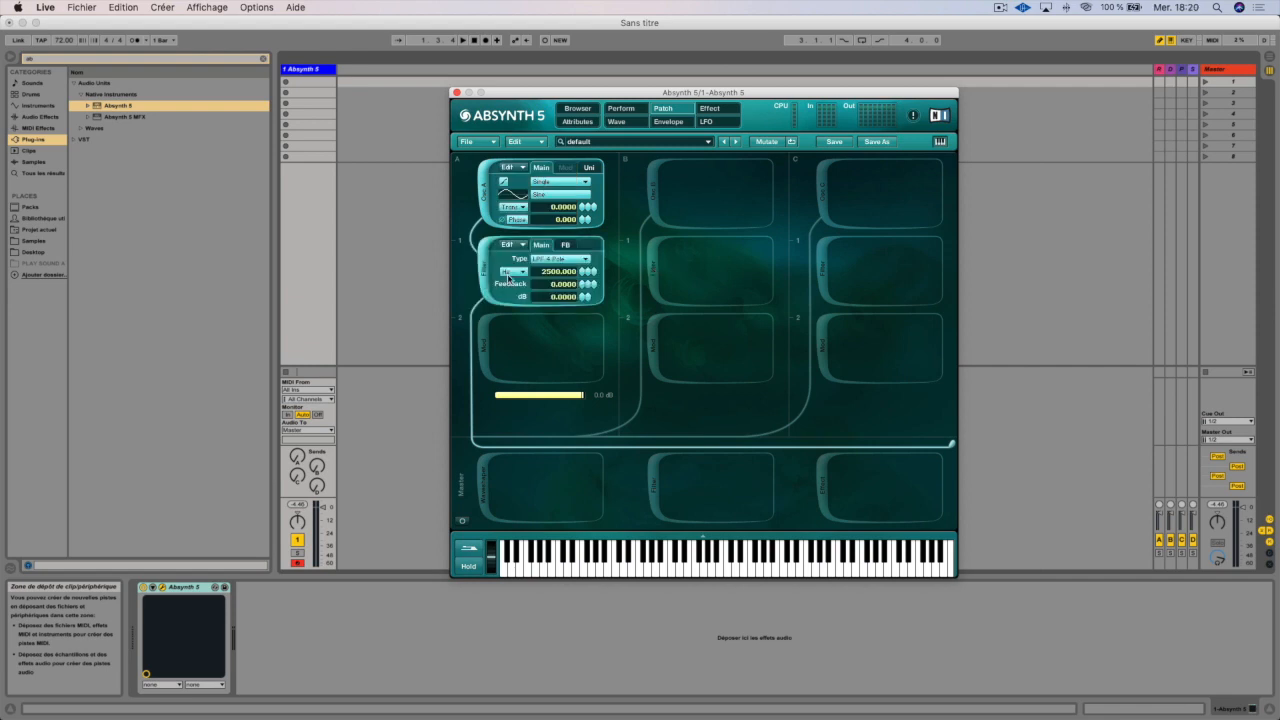
click(517, 246)
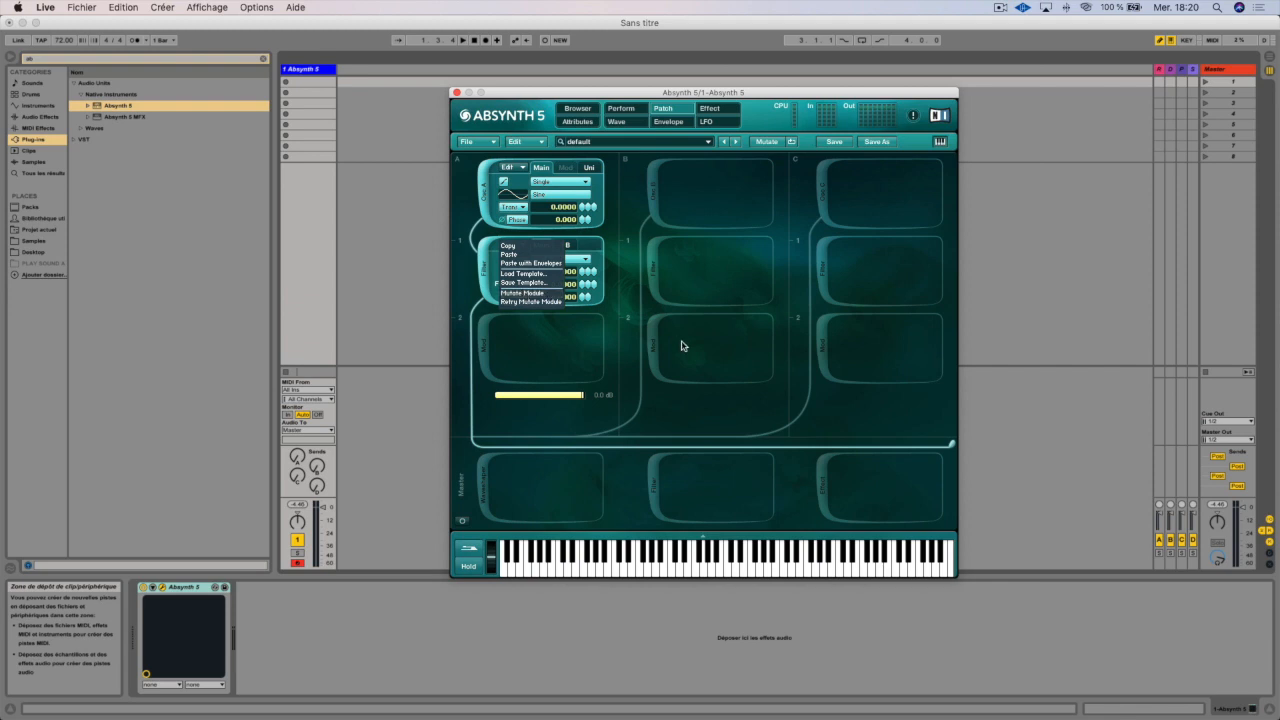
Enable the master waveshaper module and review its available types and edit options
click(485, 493)
click(485, 493)
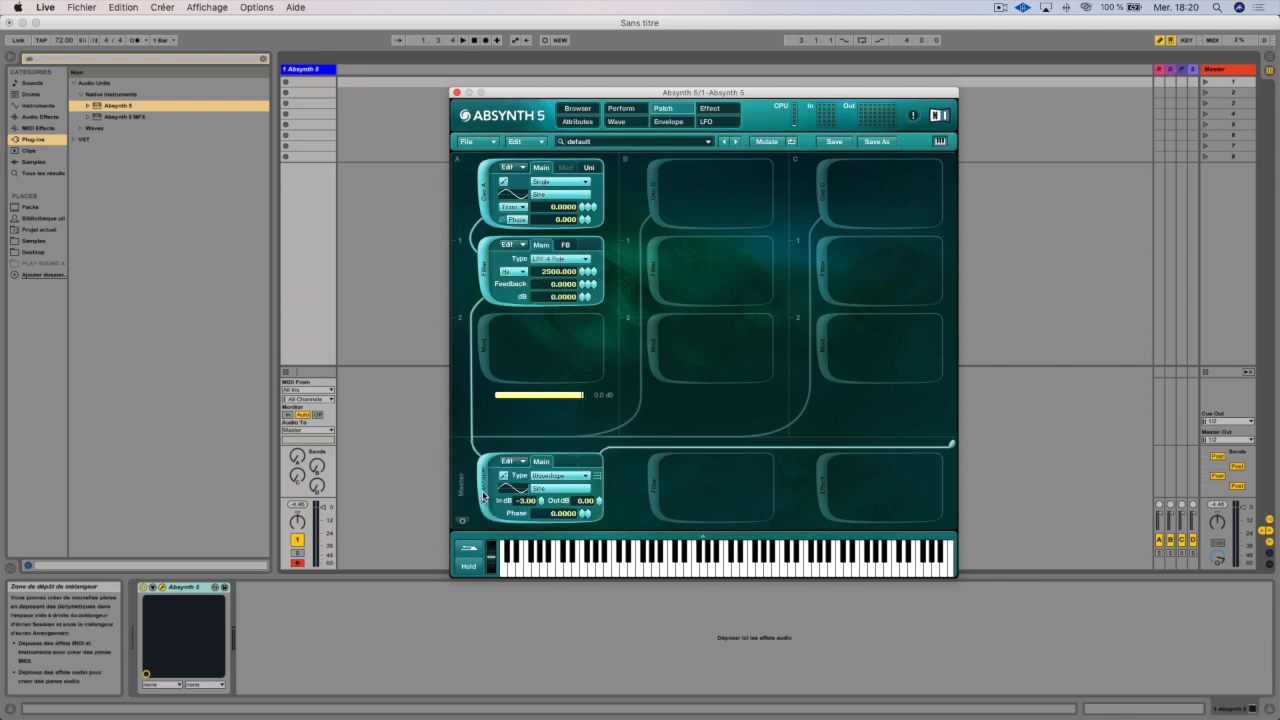
click(568, 476)
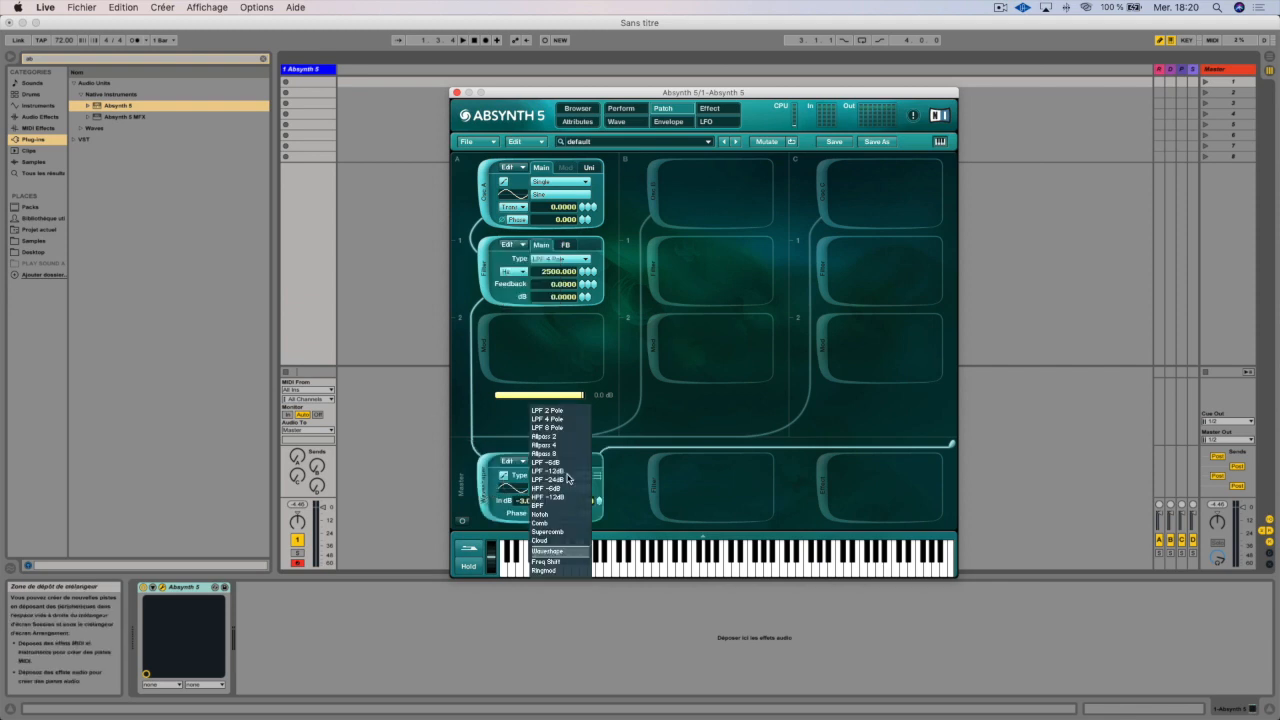
click(488, 471)
click(513, 462)
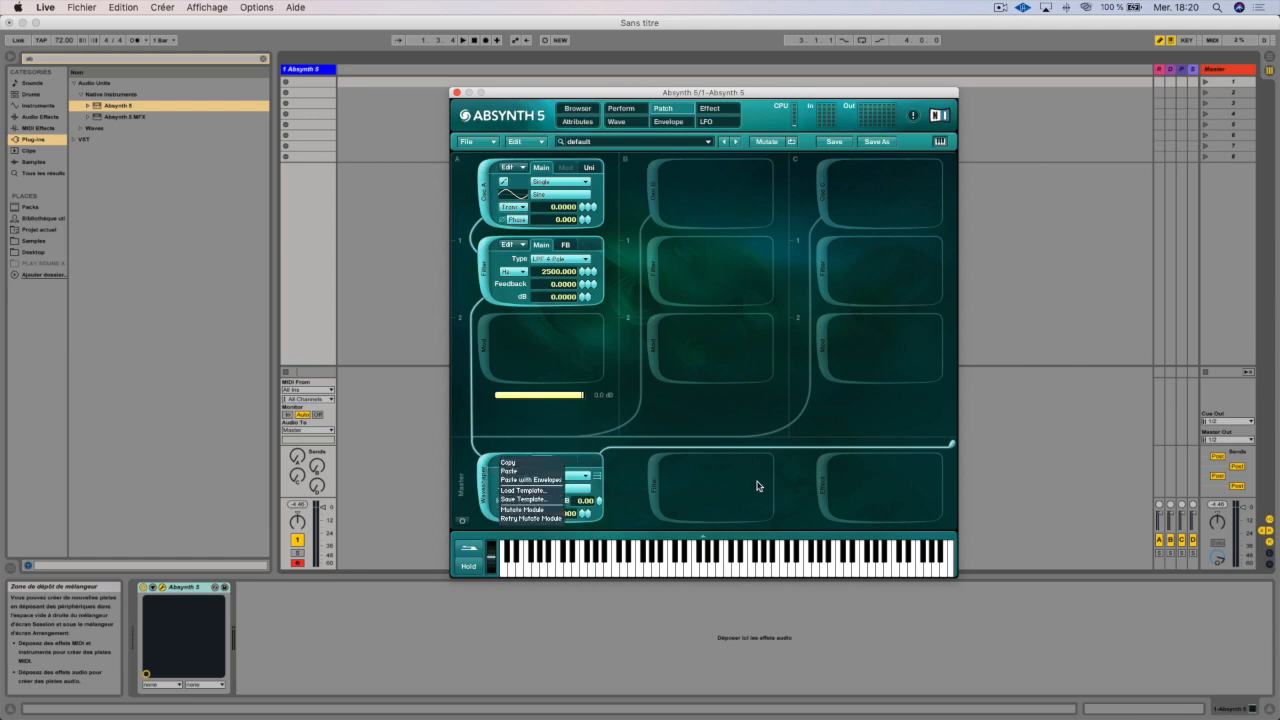
Enable the master effect module, check its edit options, and mutate the sound
click(800, 480)
click(820, 480)
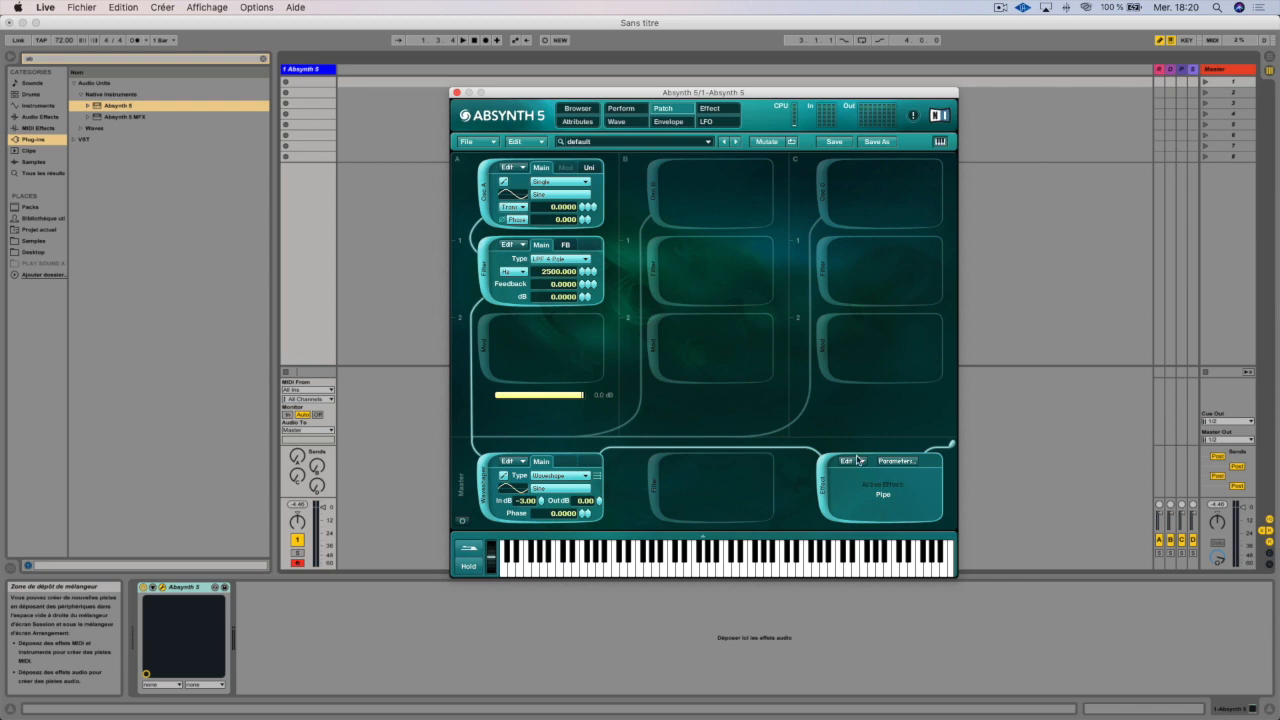
click(856, 463)
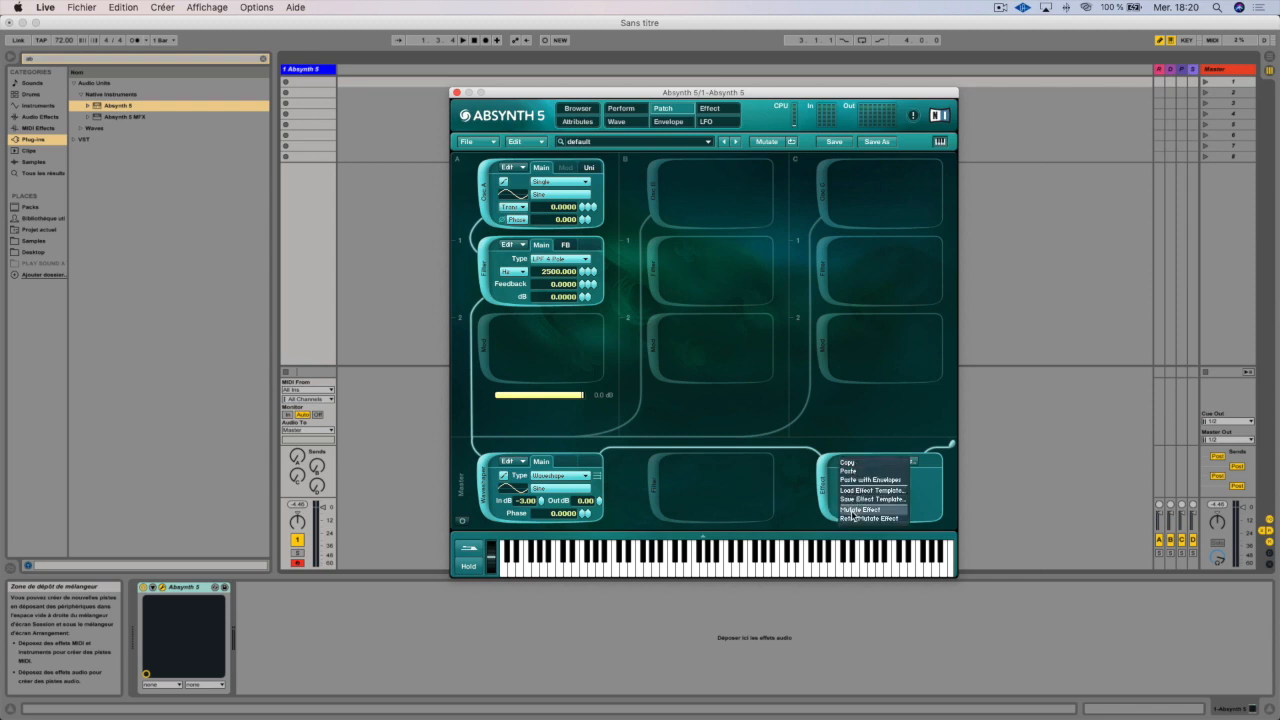
click(772, 400)
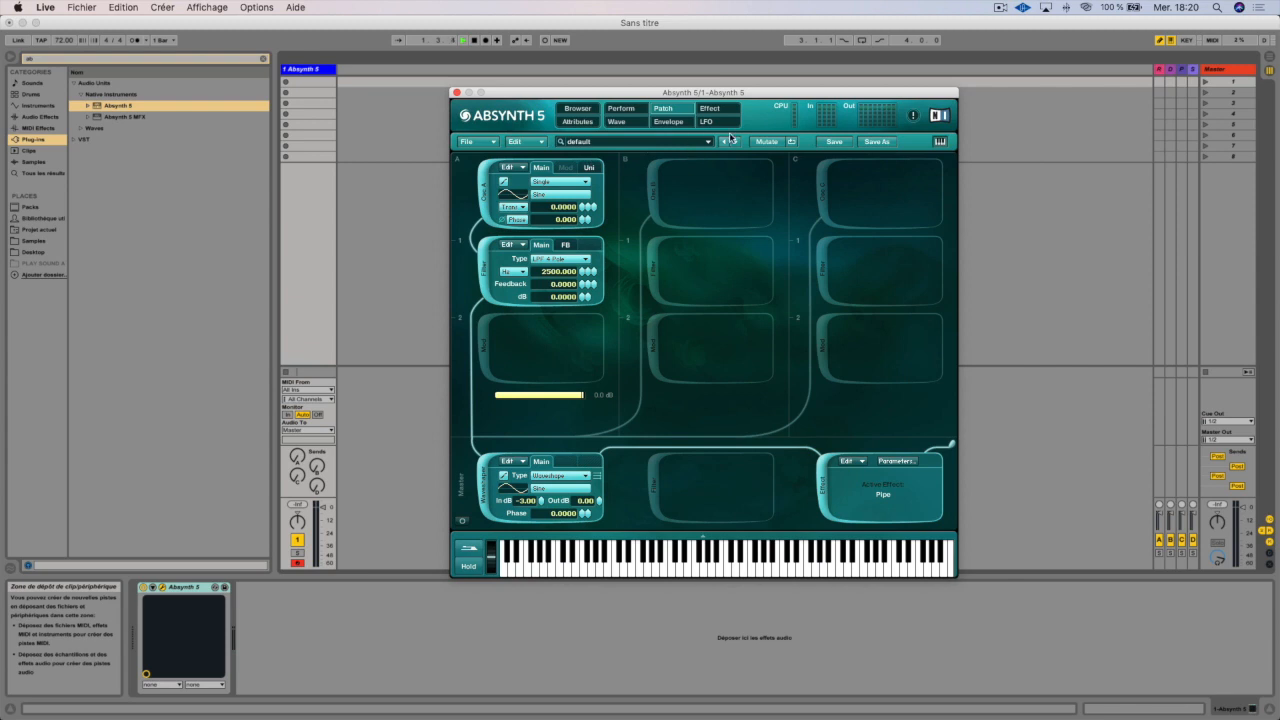
click(767, 142)
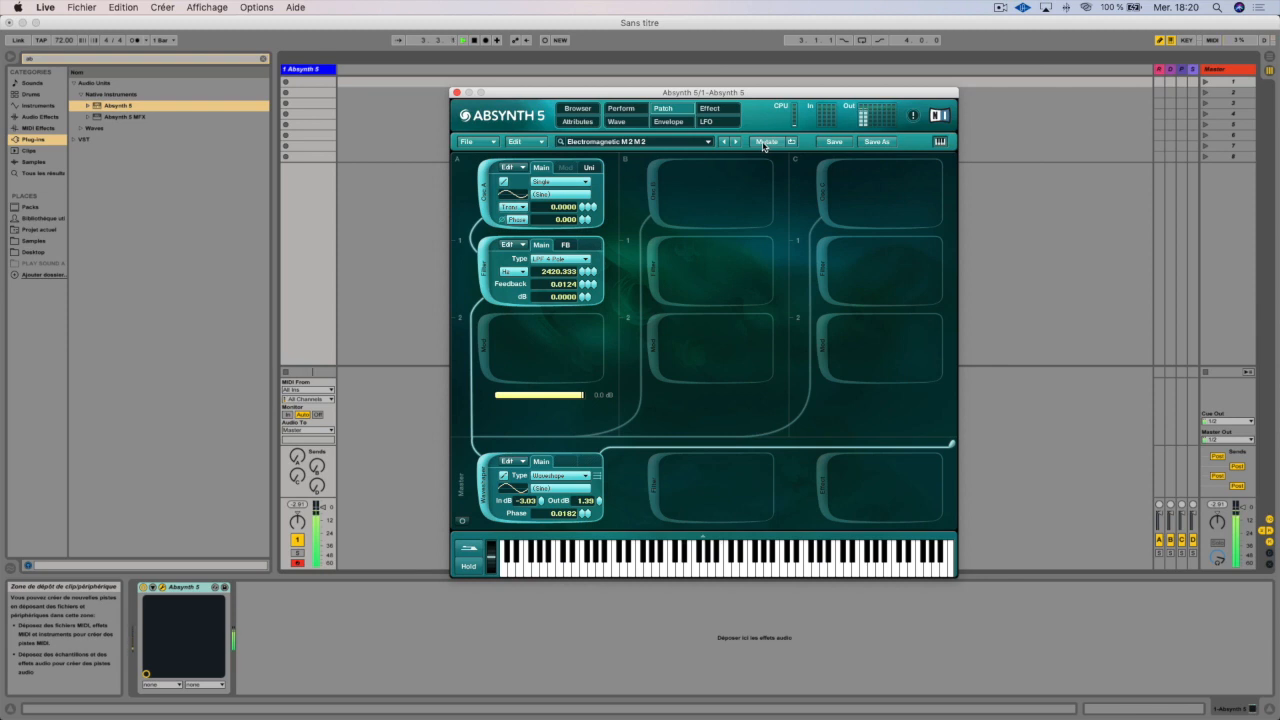
Load the Harmonic Transpose preset from the browser and examine its modules in the Patch view
click(579, 109)
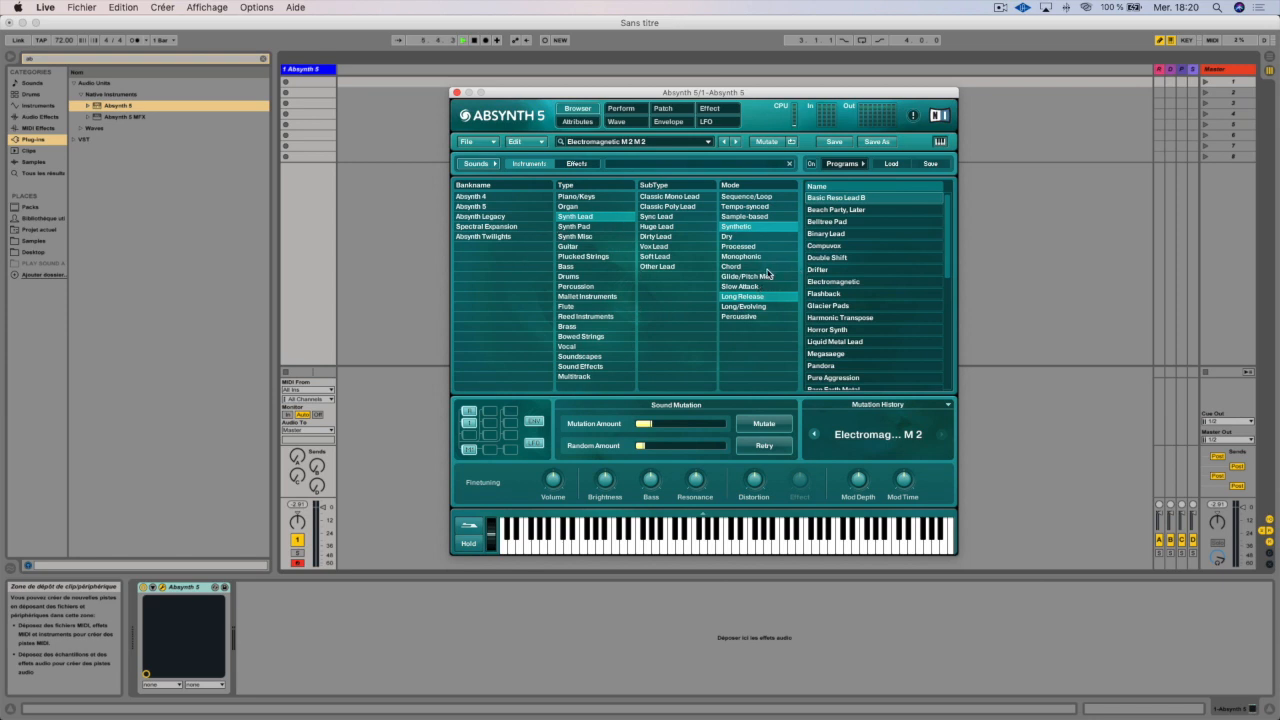
click(833, 320)
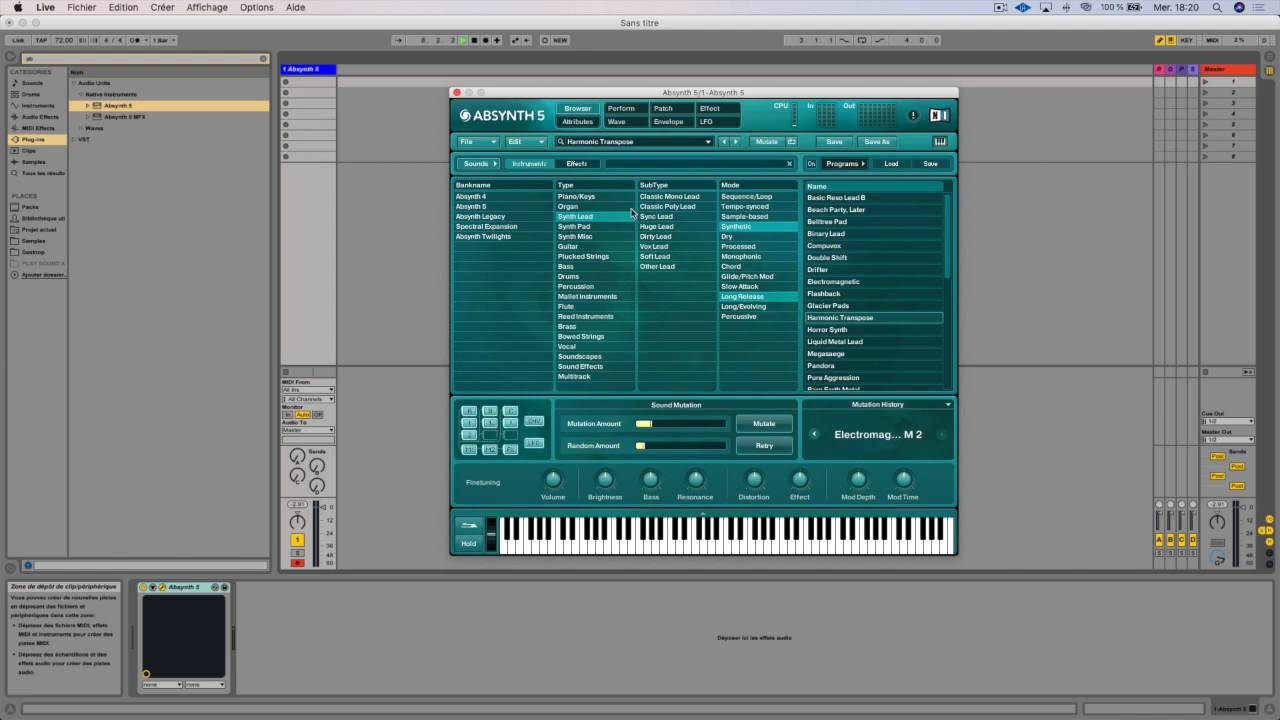
click(663, 109)
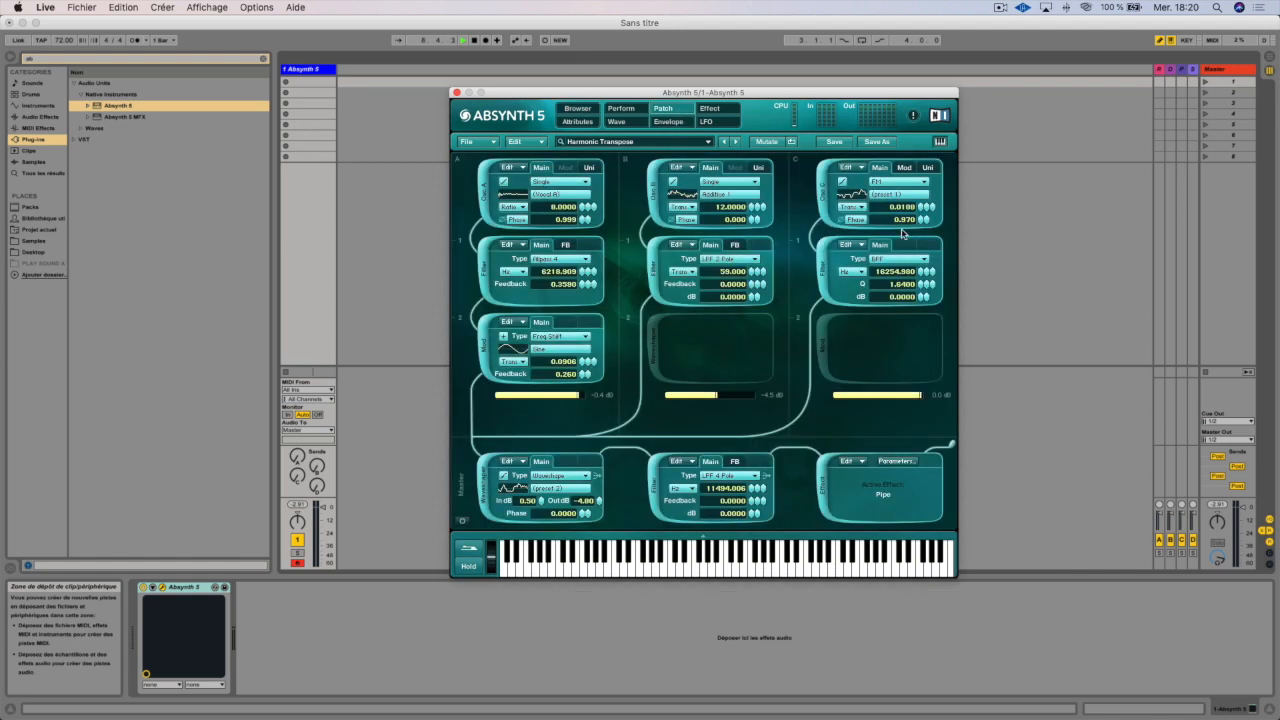
Raise the Mutation Amount and then the Random Amount to slightly above half, mutating the Harmonic Transpose sound after each change
click(577, 108)
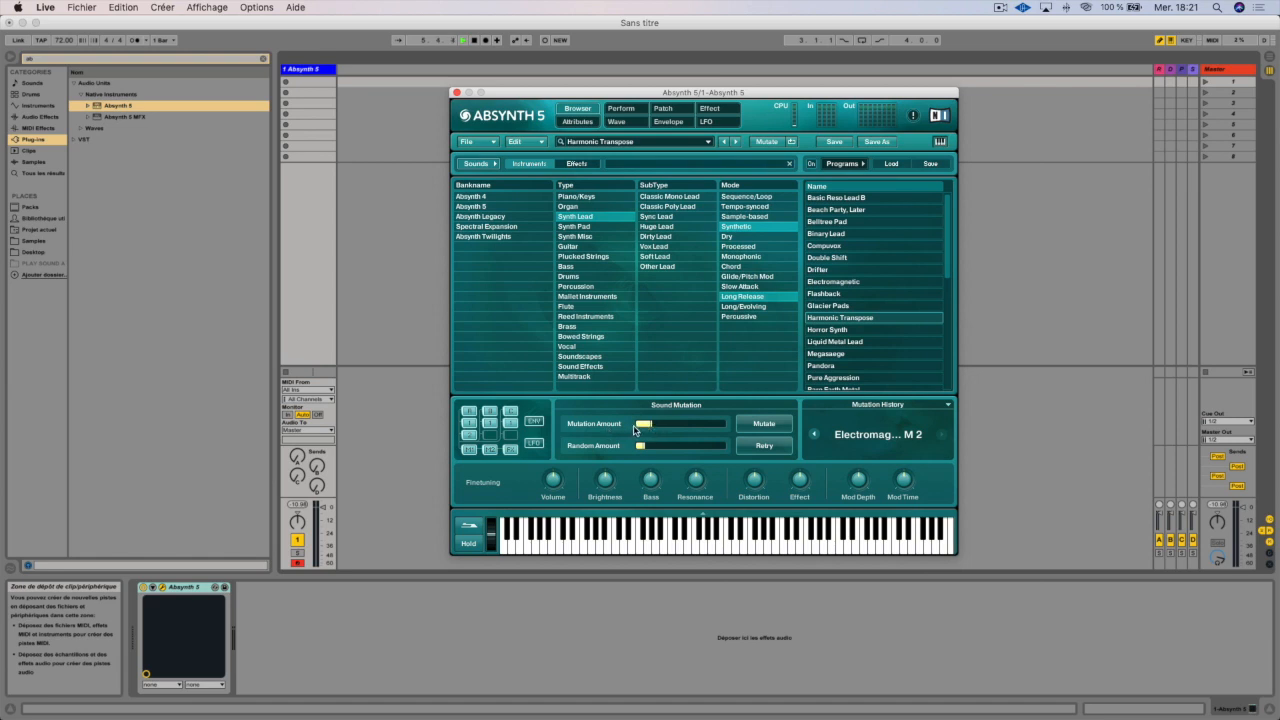
drag(657, 428, 690, 429)
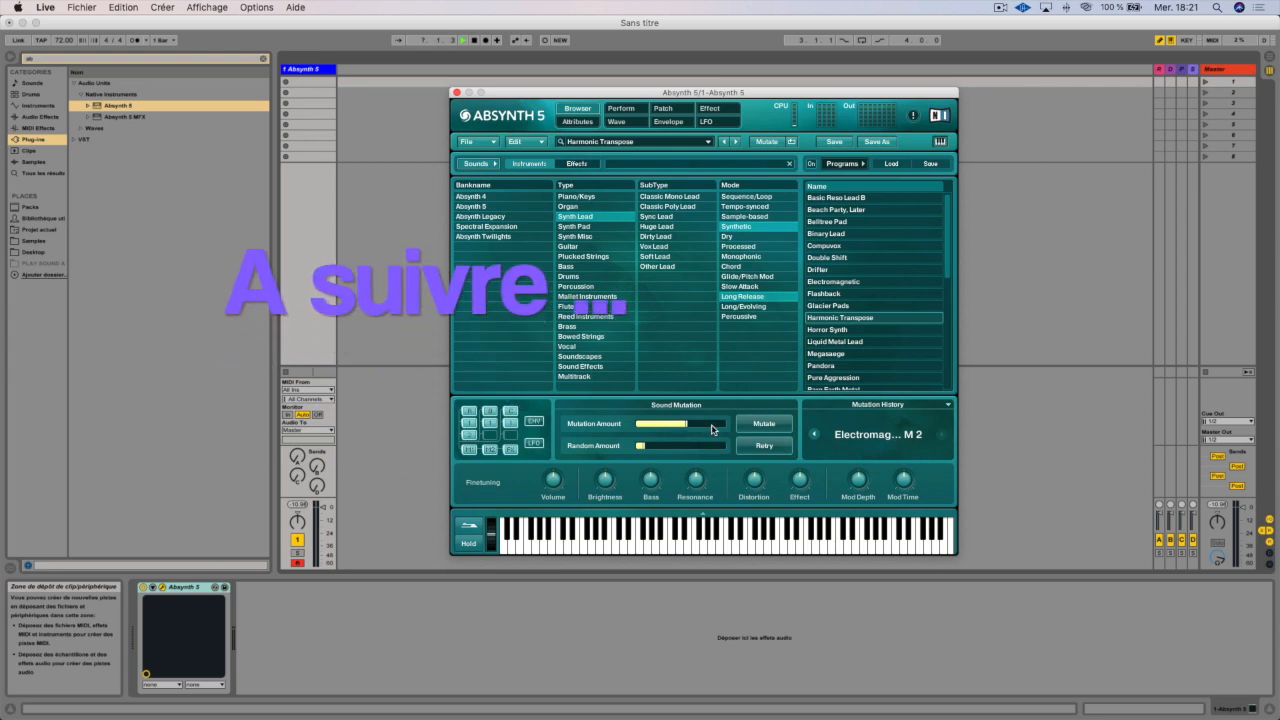
click(753, 430)
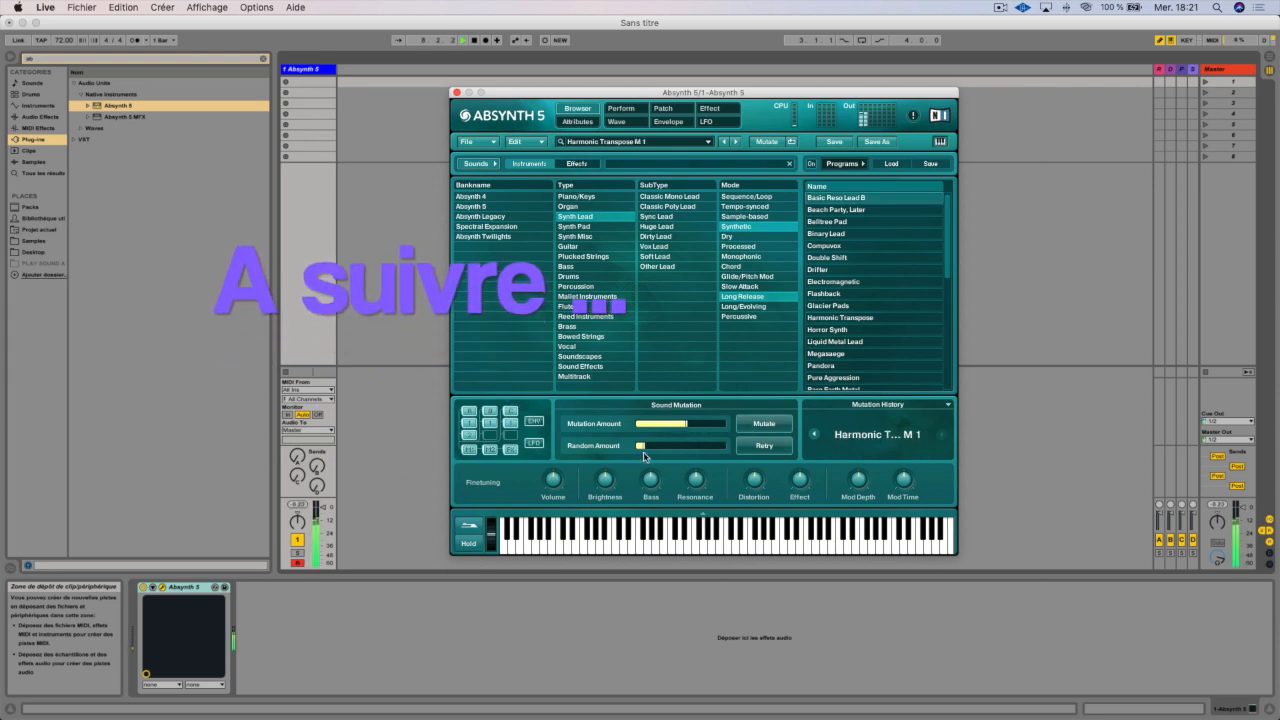
drag(641, 449, 708, 449)
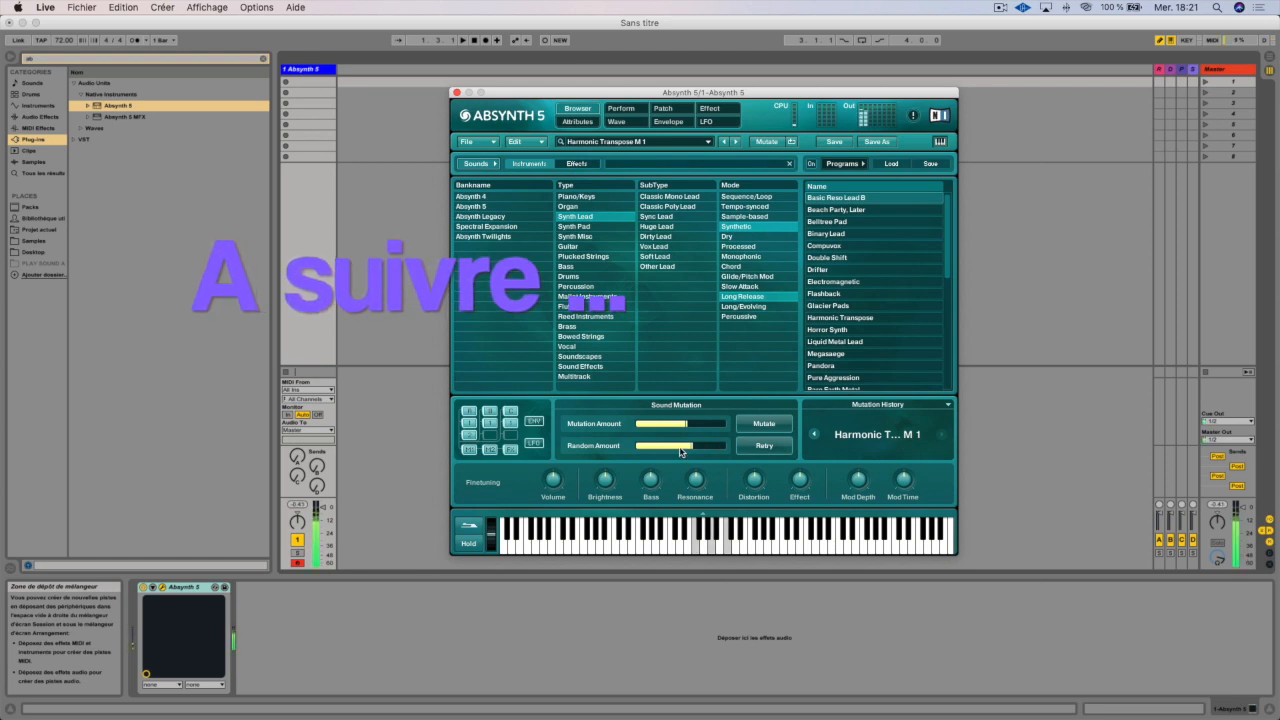
click(764, 424)
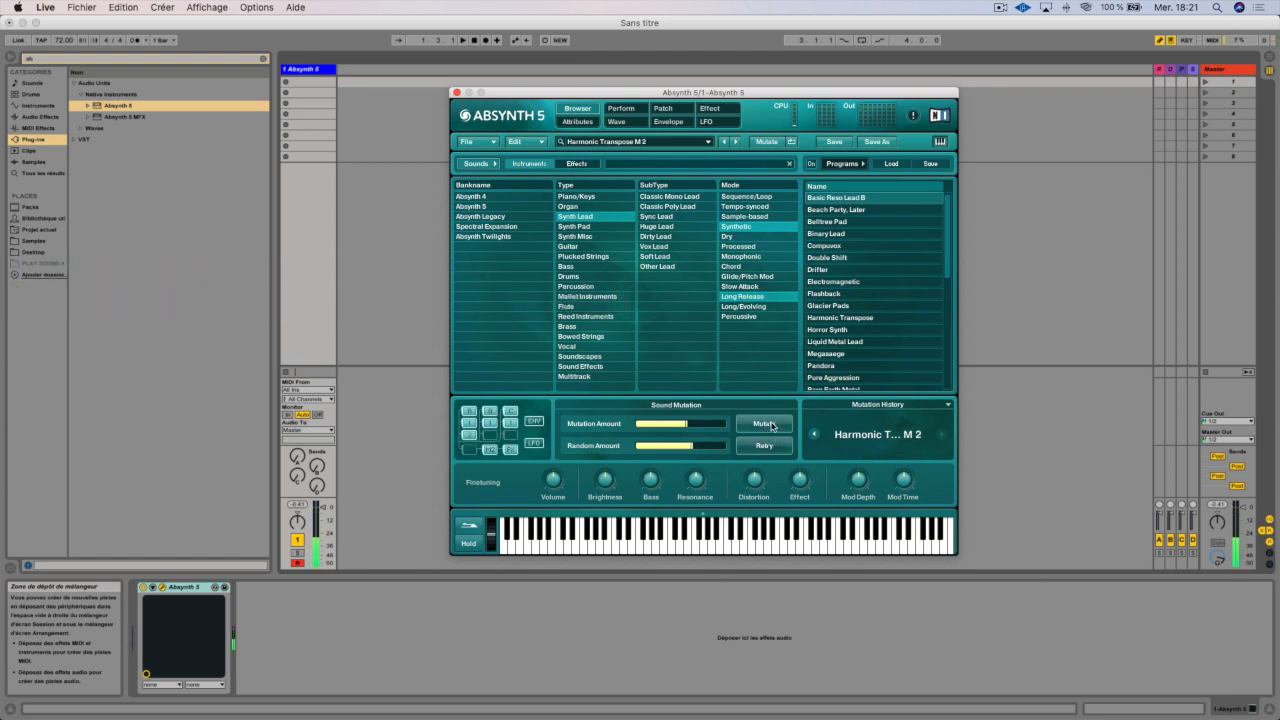
Recall Organic Instability M 5 from the mutation history and move forward through it to That Old Church
click(890, 415)
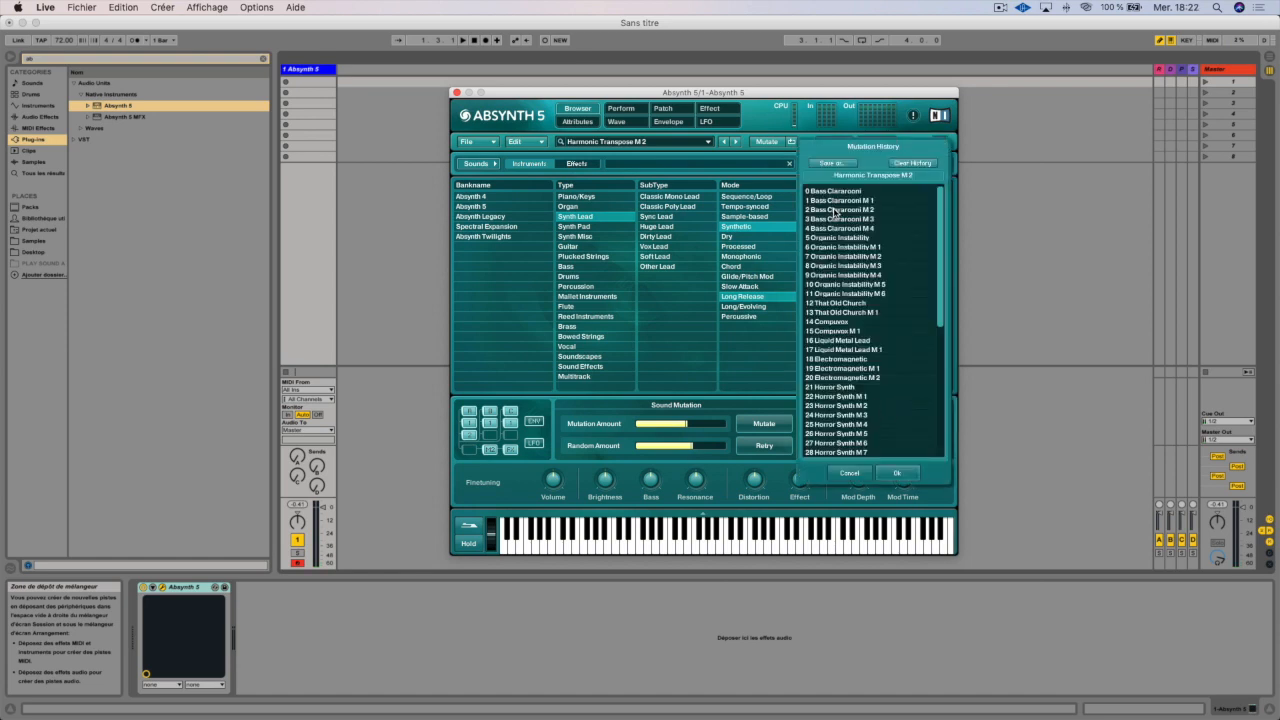
scroll(836, 404, down, 10)
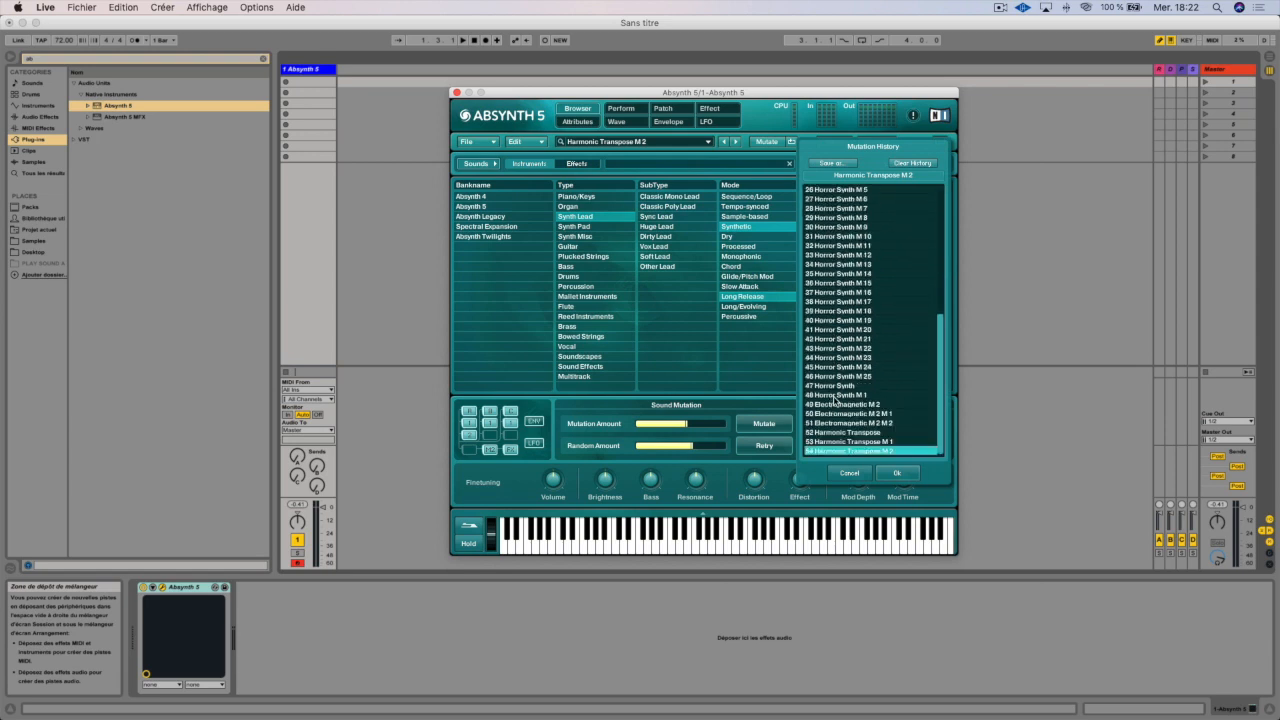
scroll(836, 400, up, 10)
double_click(845, 286)
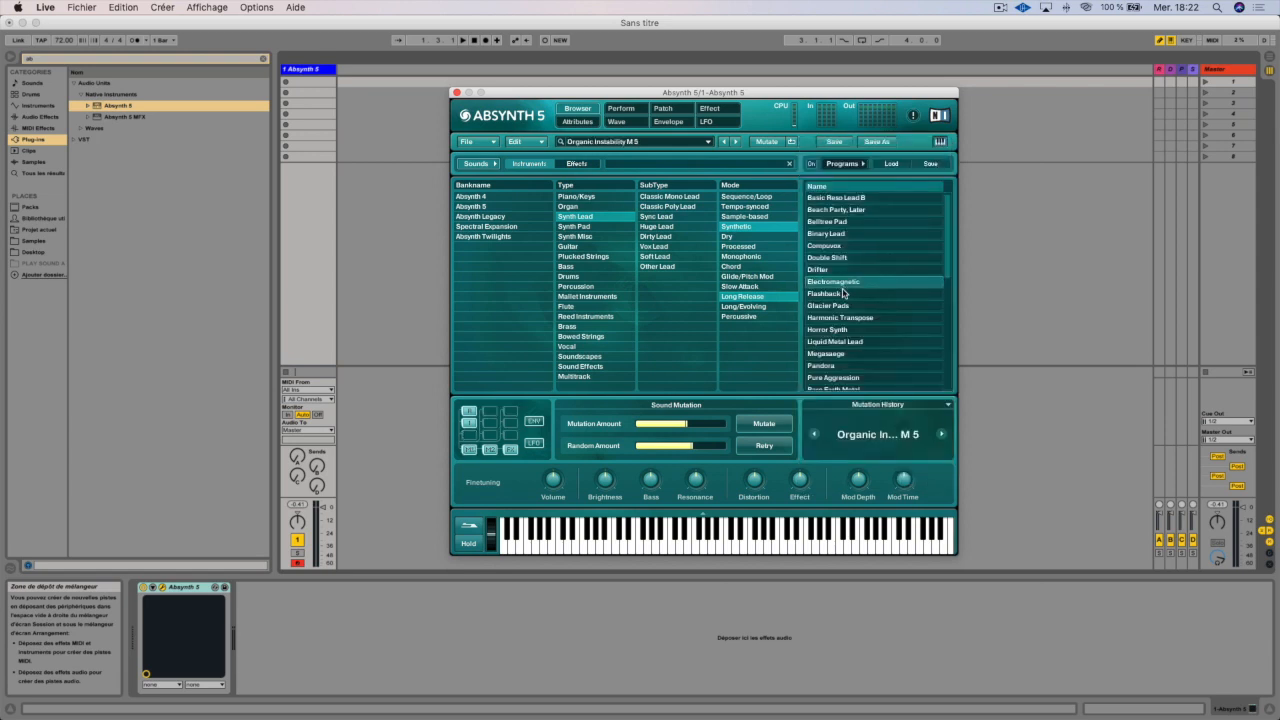
click(941, 435)
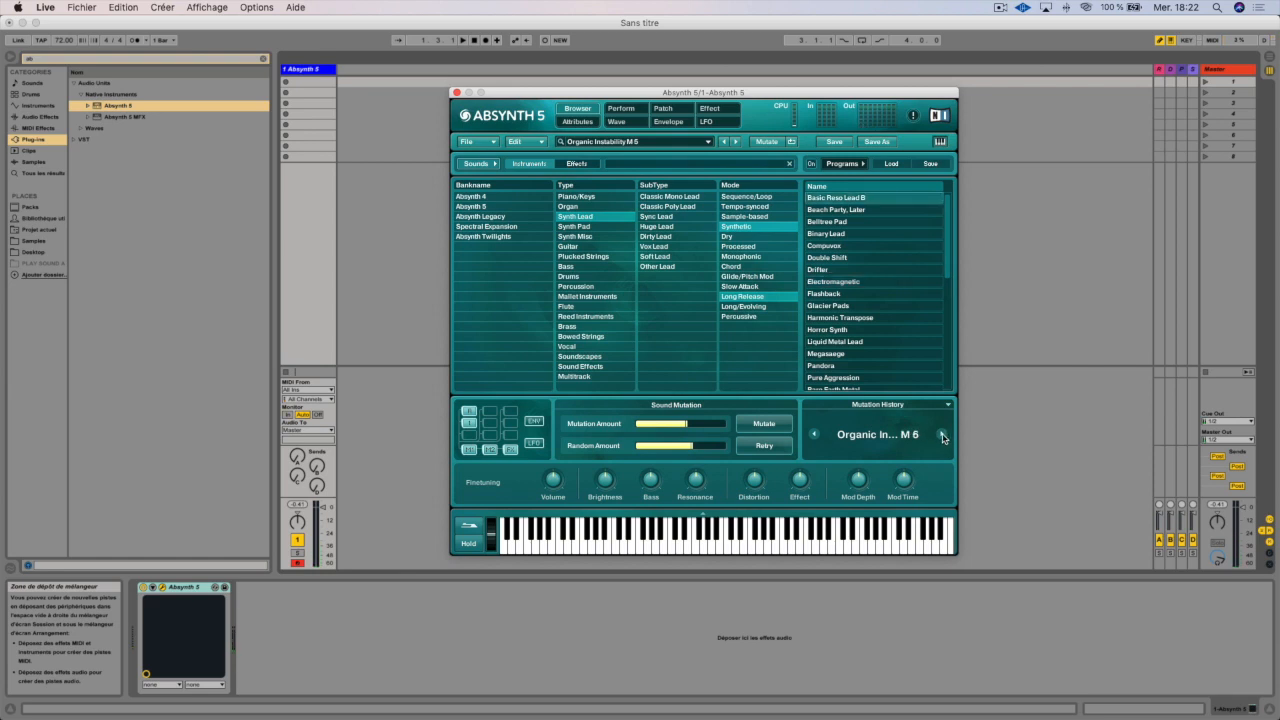
click(941, 435)
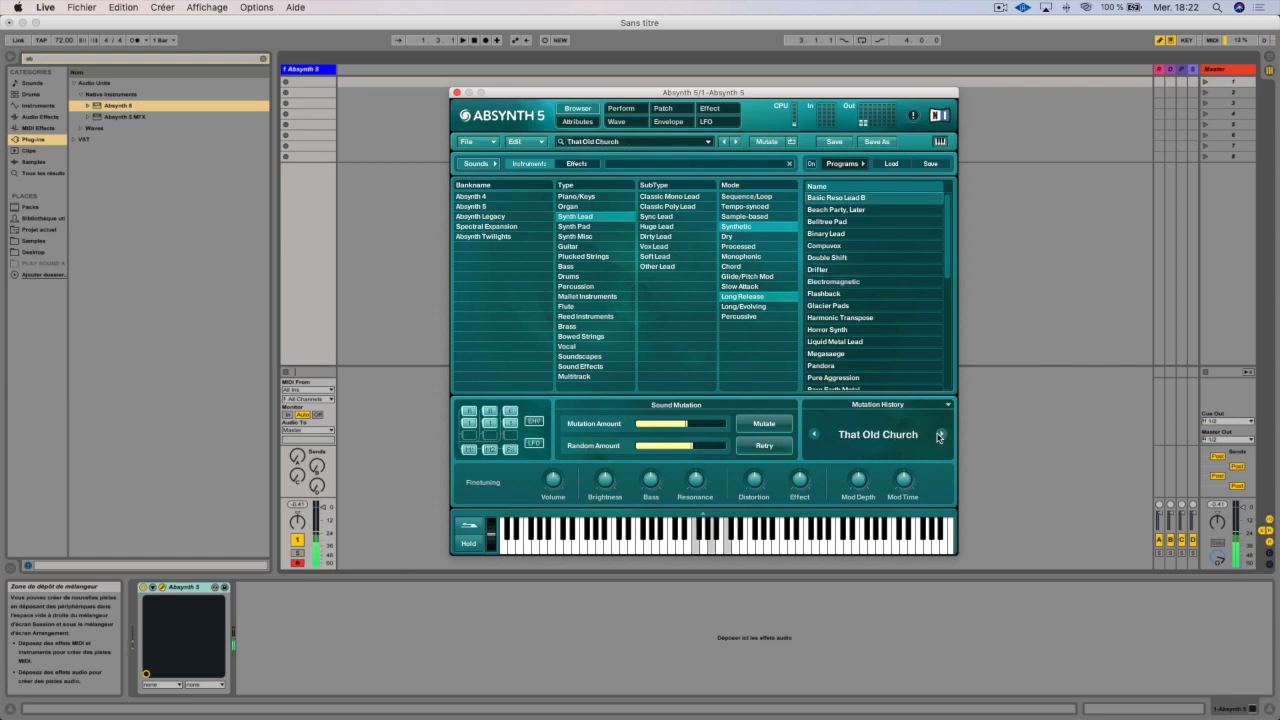
Filter the sounds by the Flute type, load the Nebulous Futures preset, and mutate it
click(576, 308)
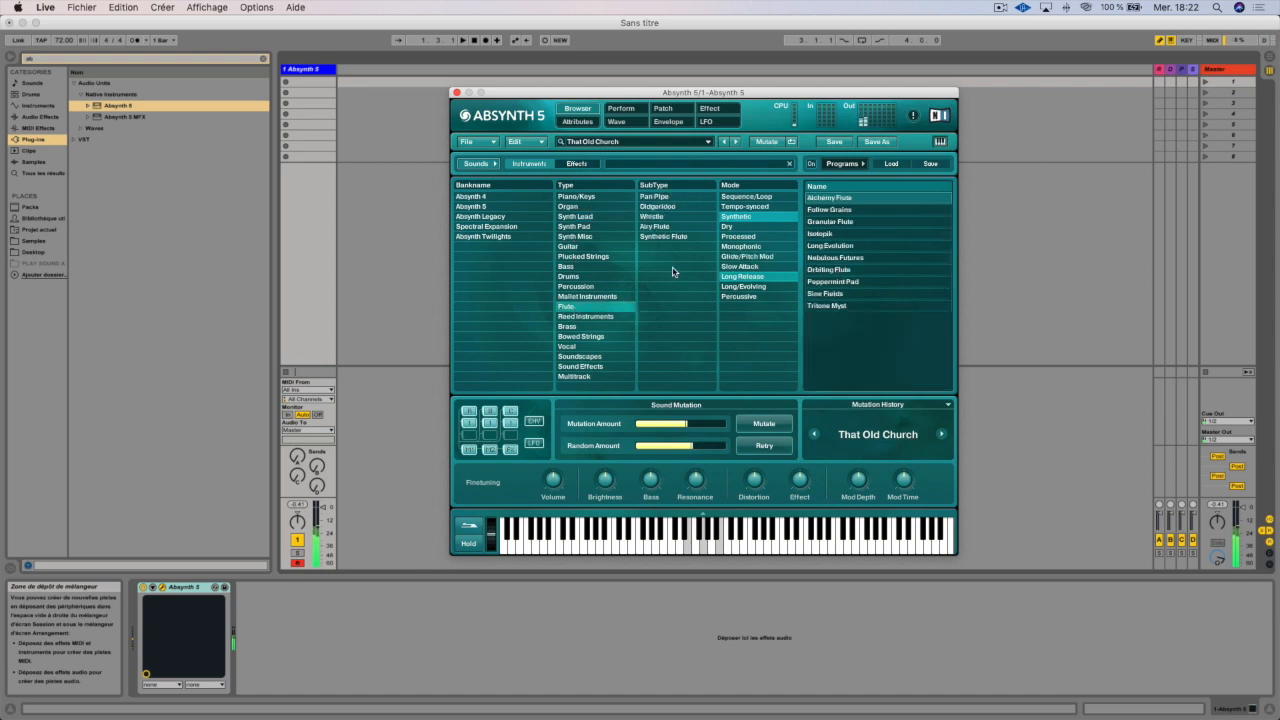
click(840, 259)
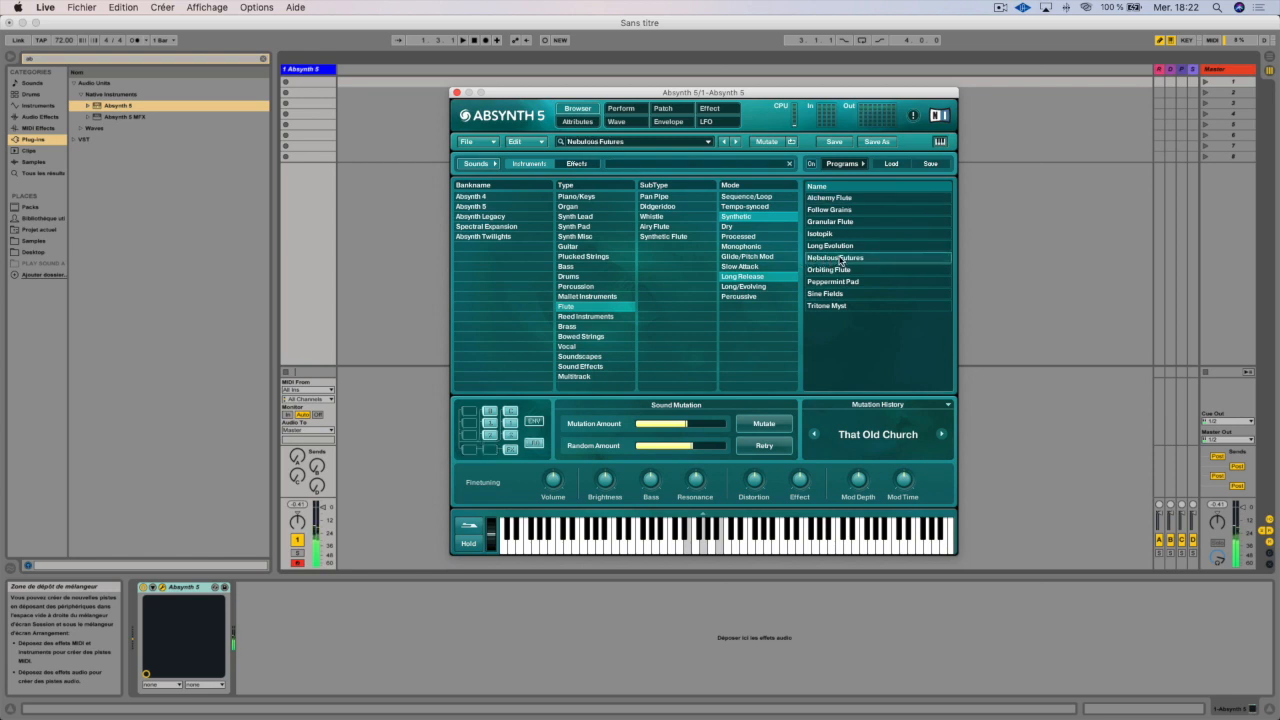
click(770, 426)
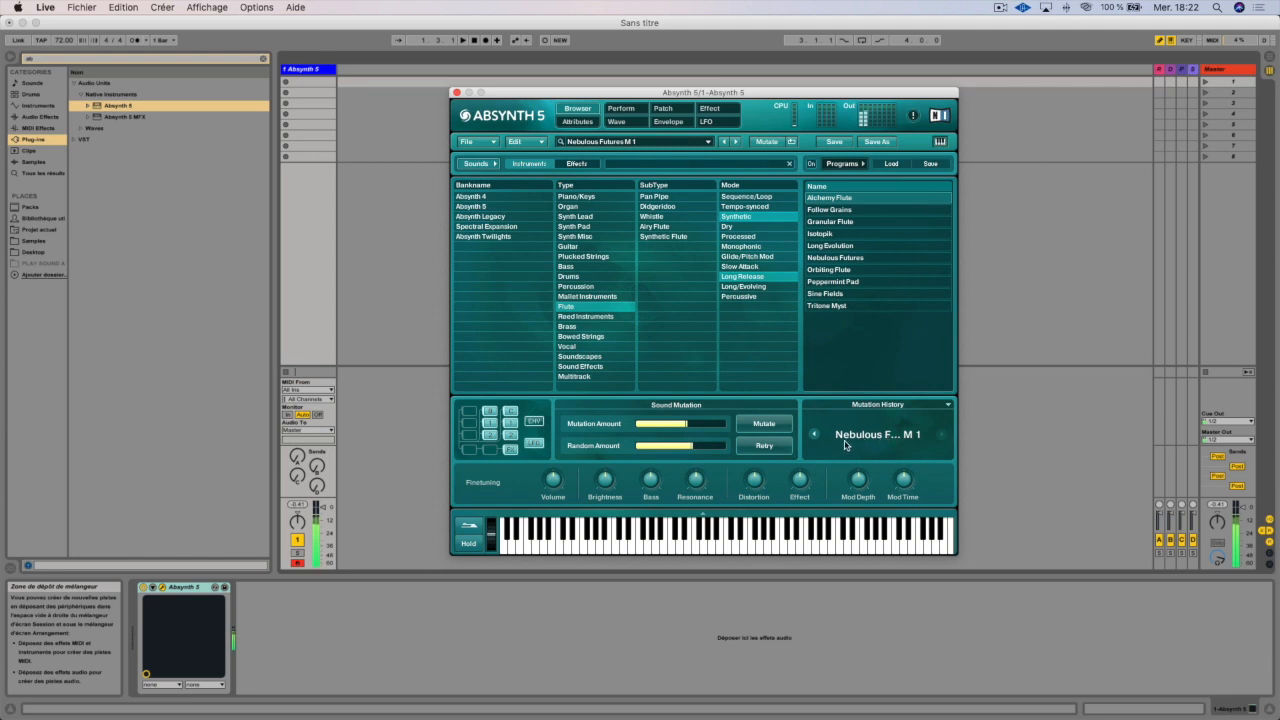
Load the Peppermint Pad preset and go back through the mutation history to the original Harmonic Transpose
click(830, 283)
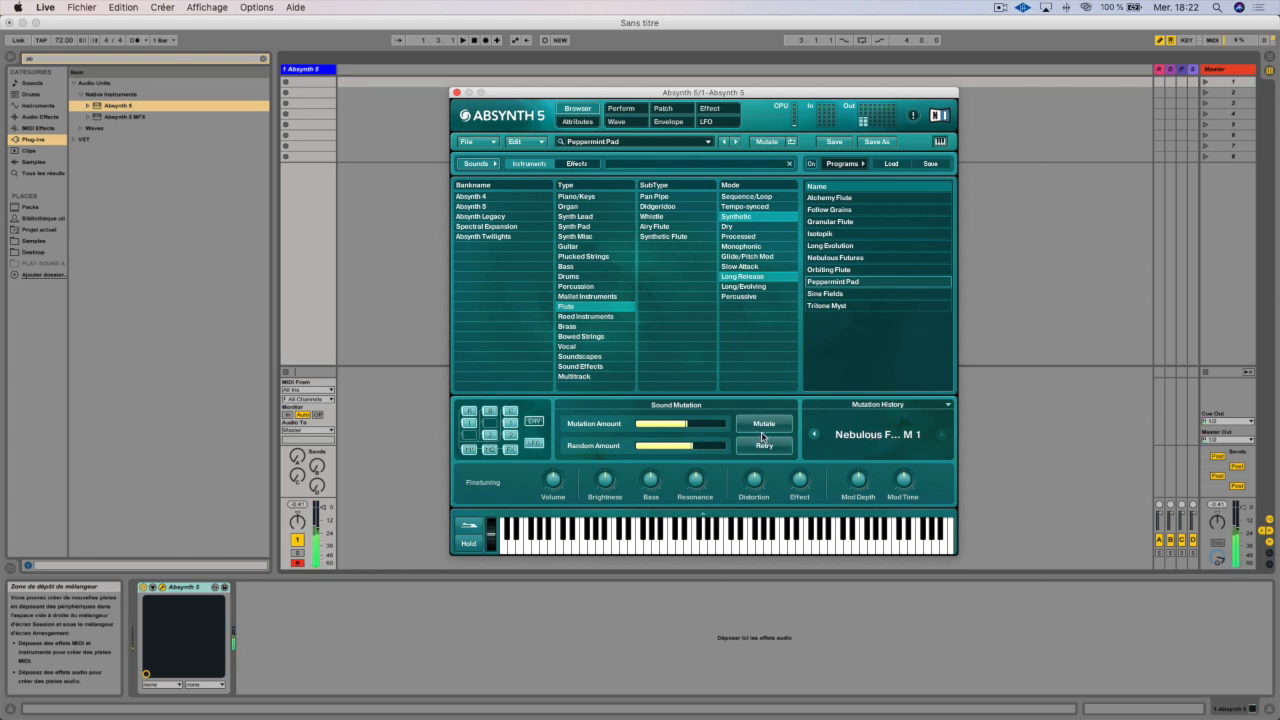
click(814, 436)
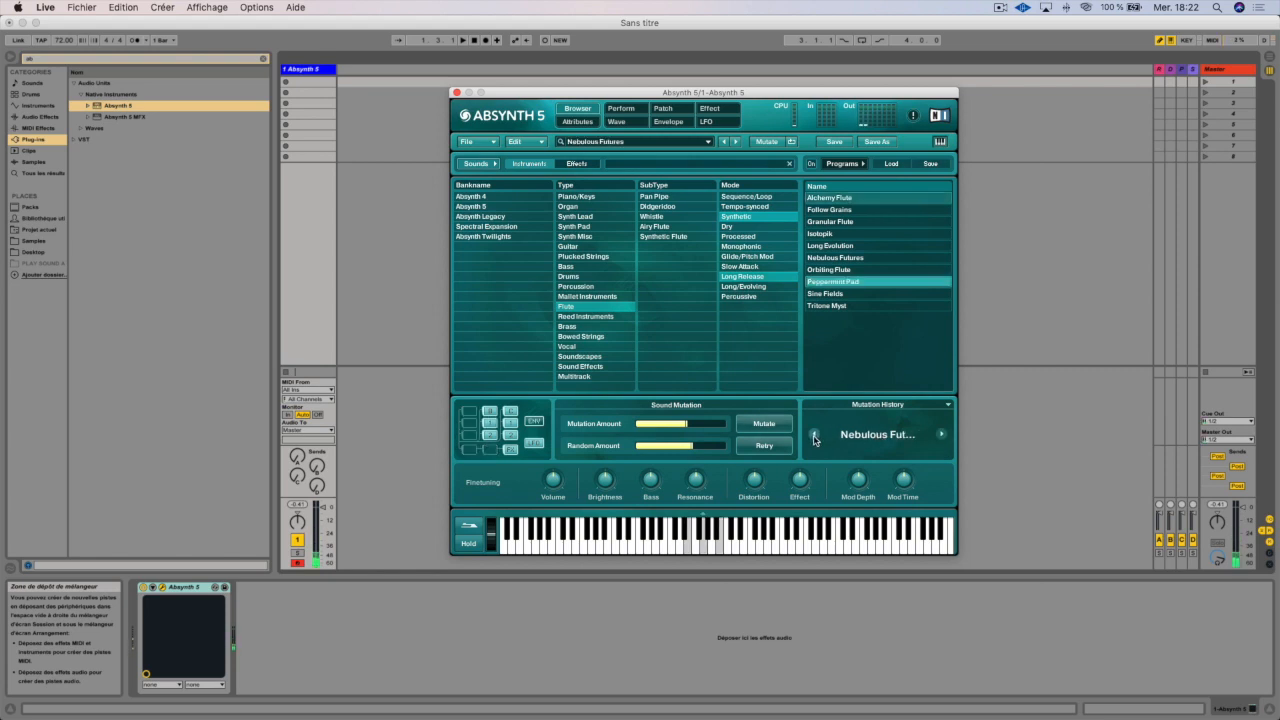
click(814, 436)
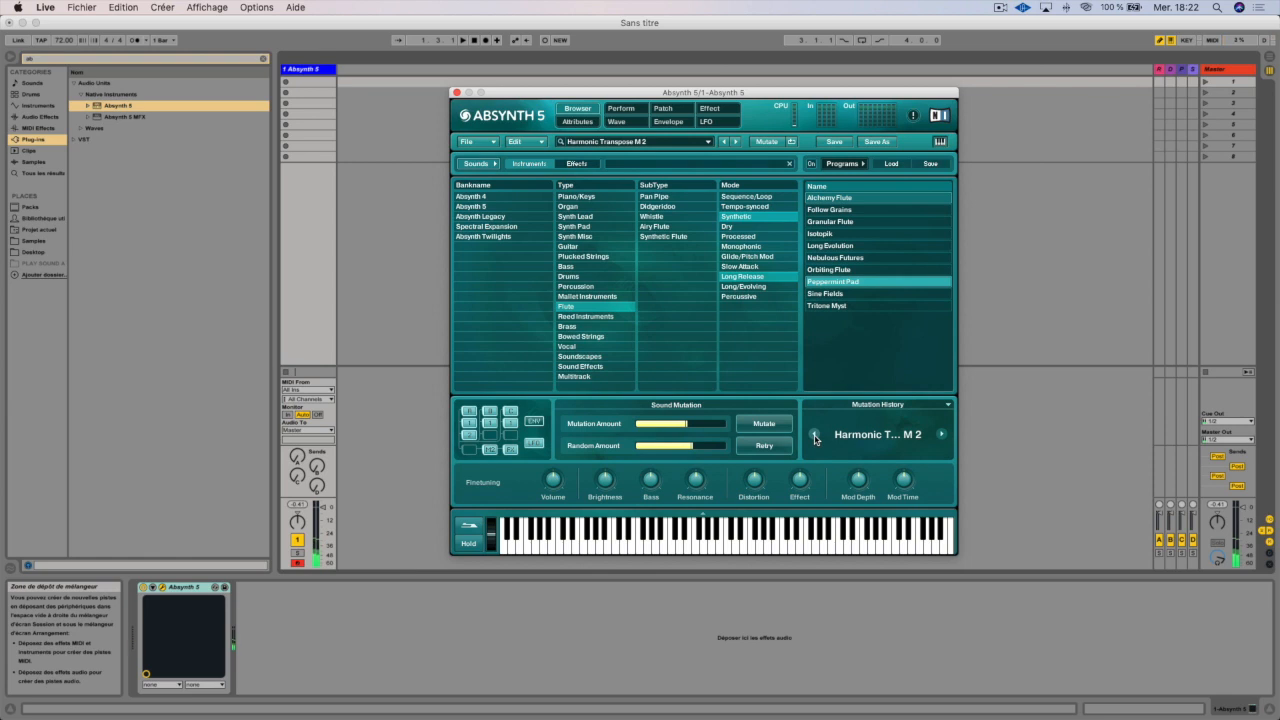
click(814, 436)
click(814, 436)
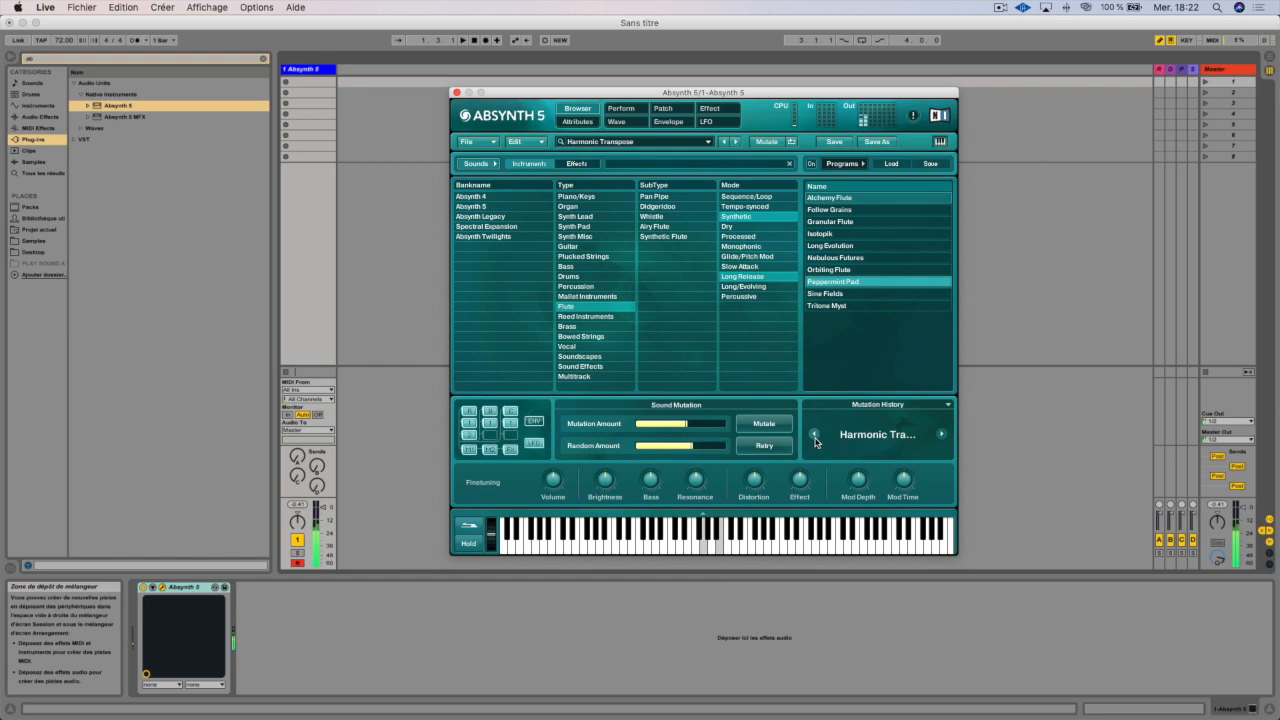
Retry the mutation, then lower the Random Amount to about half and raise the Mutation Amount toward its maximum
click(774, 449)
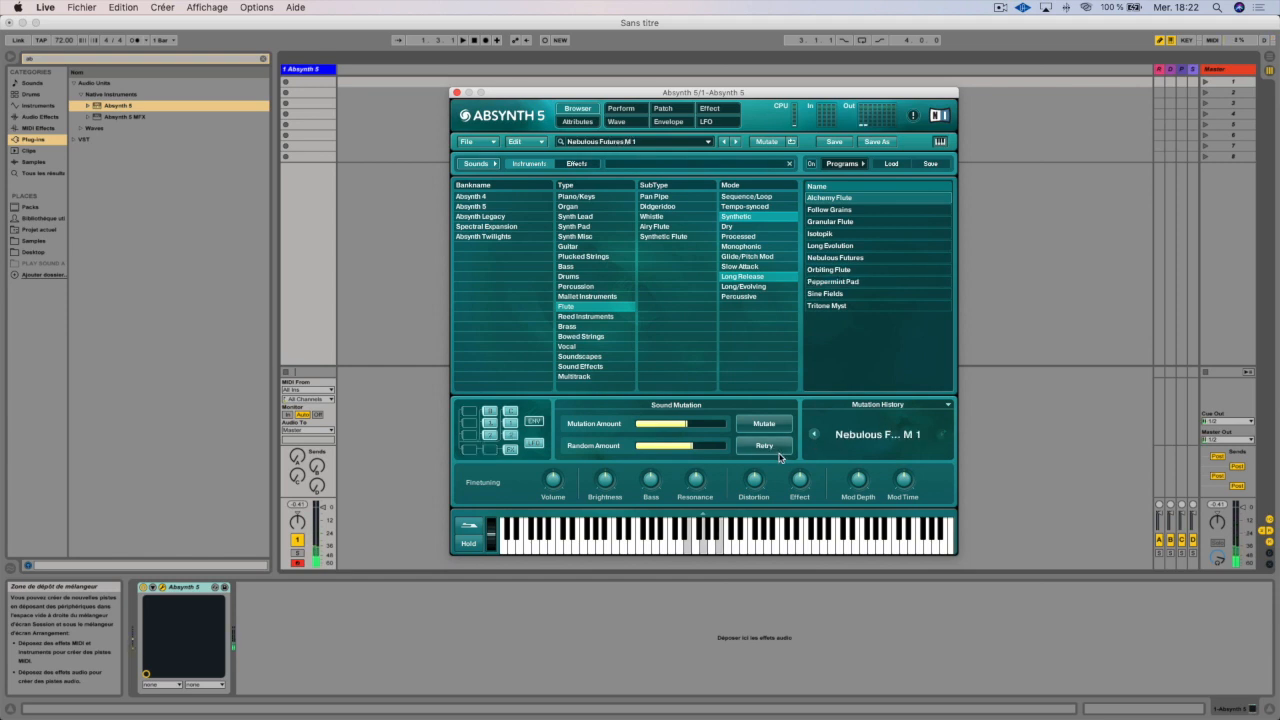
drag(690, 447, 649, 452)
drag(665, 447, 684, 446)
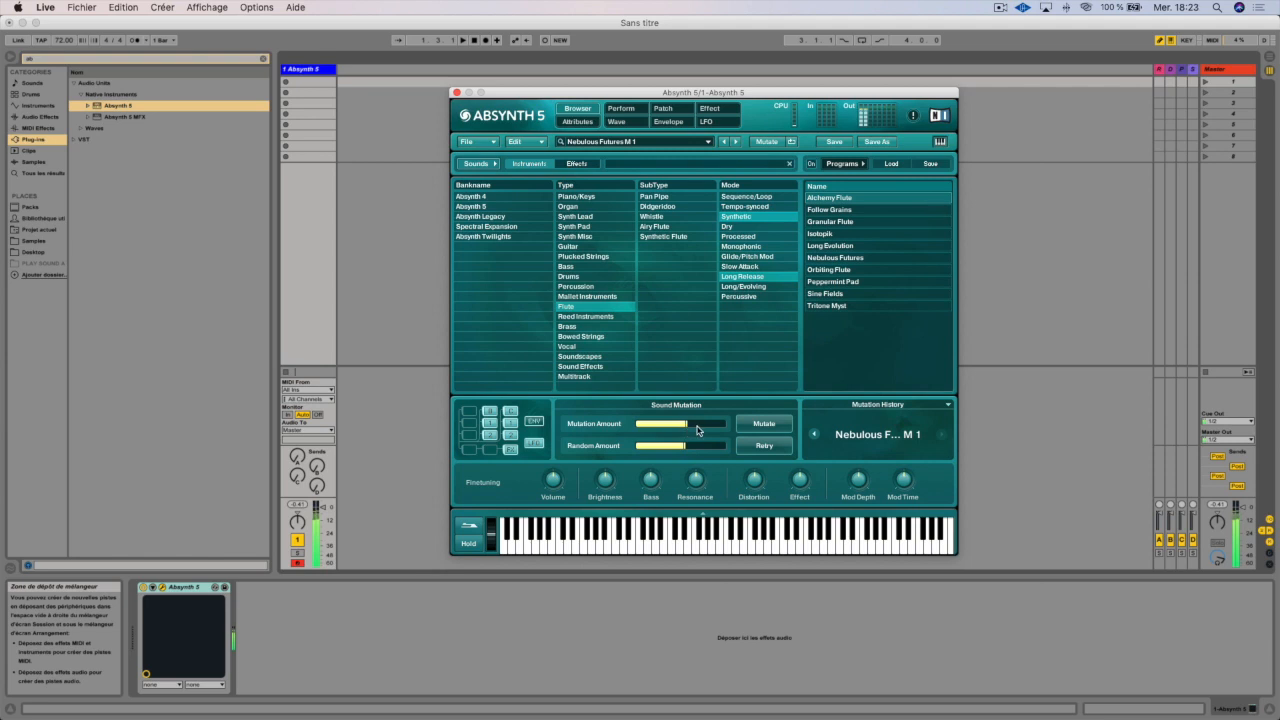
drag(686, 428, 731, 425)
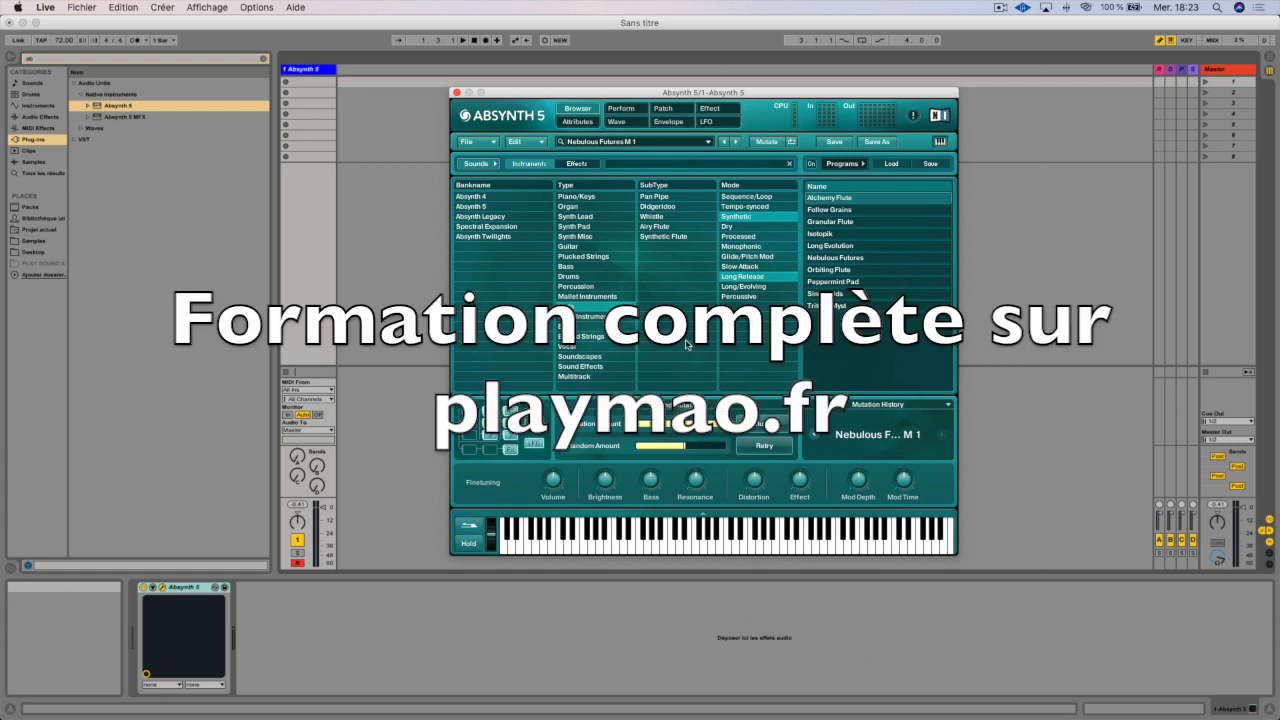
Load the original Nebulous Futures preset and clear the mutation history
click(831, 259)
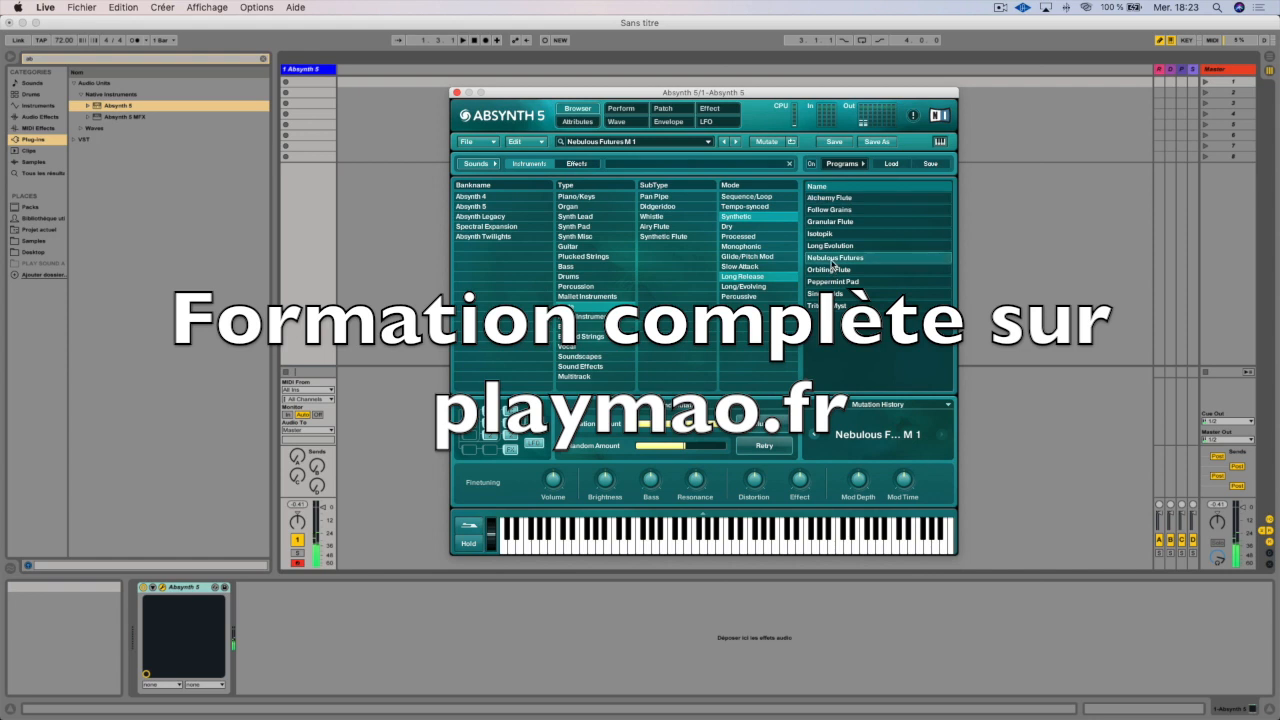
click(833, 259)
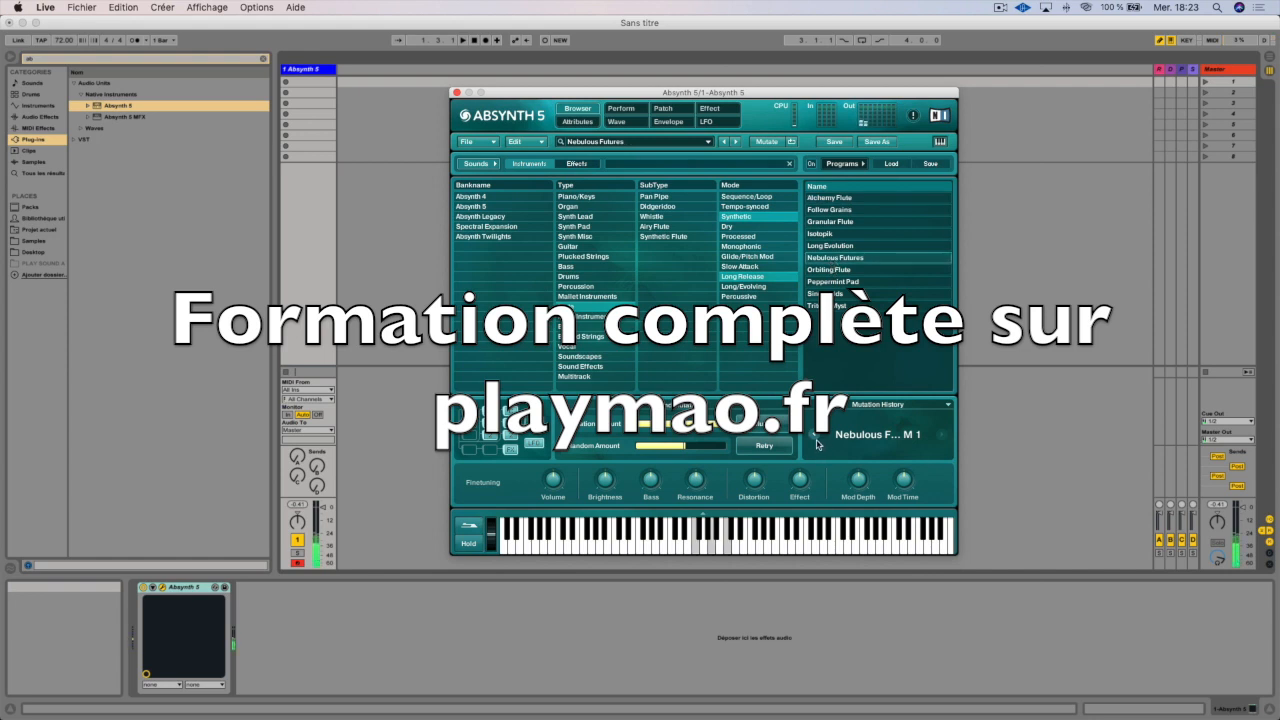
click(885, 403)
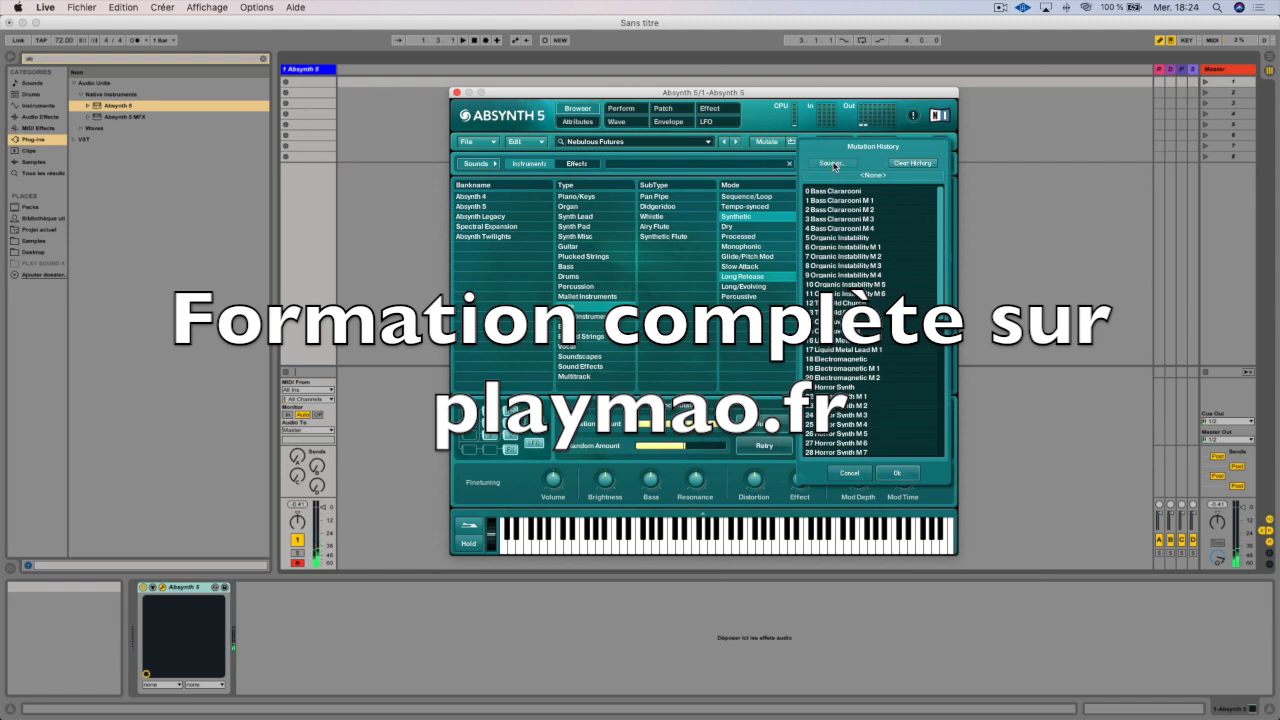
click(915, 166)
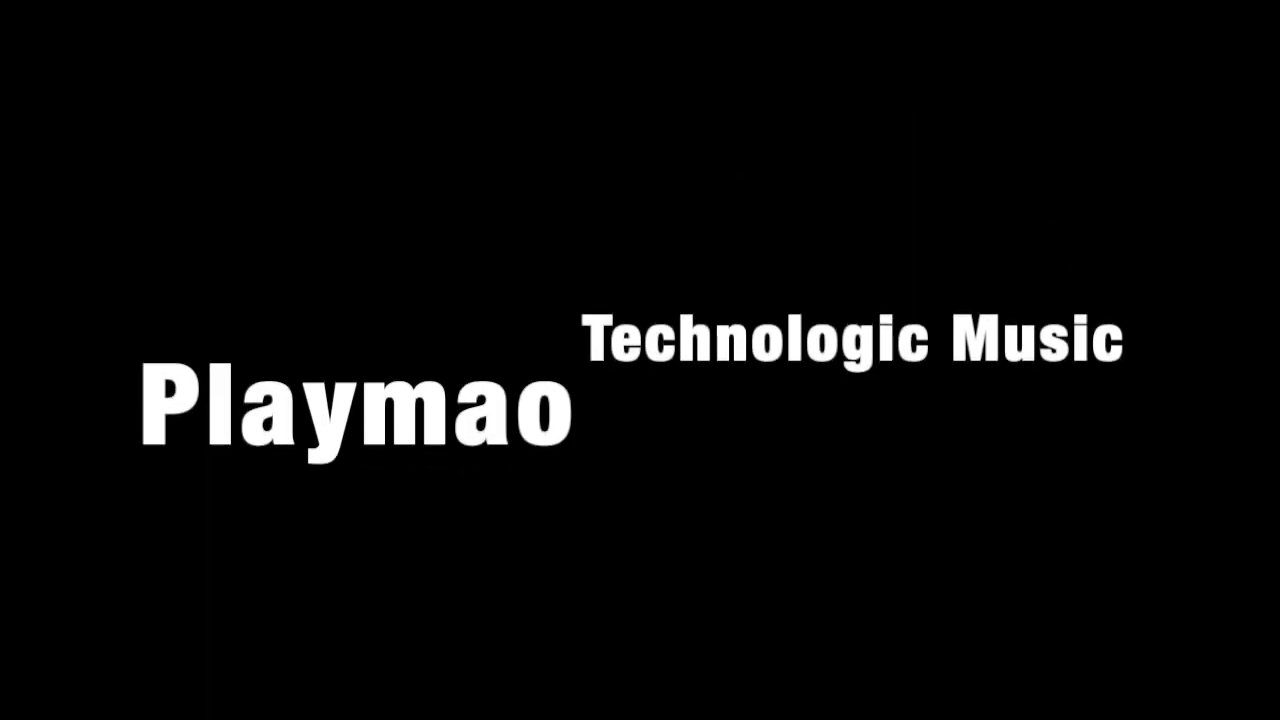